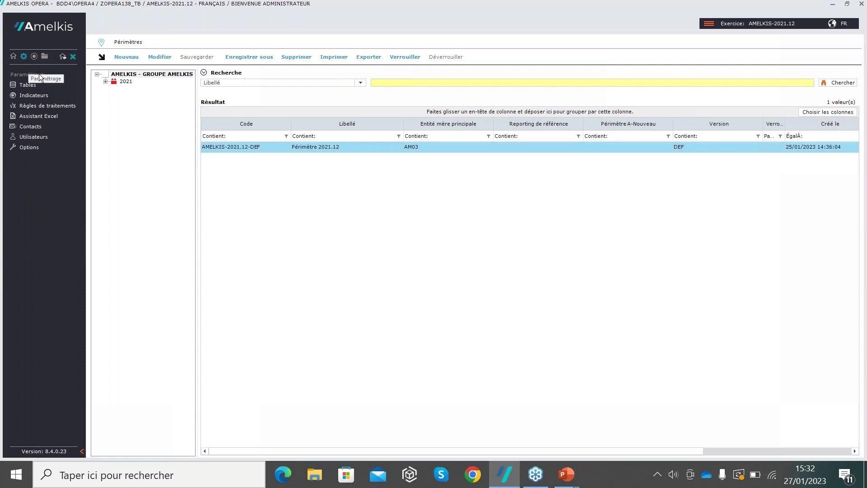
Step: Review the Type de Reporting, Devise and Autres Taux entries in the parameter tables
{"action": "left_click", "coordinate": [27, 85]}
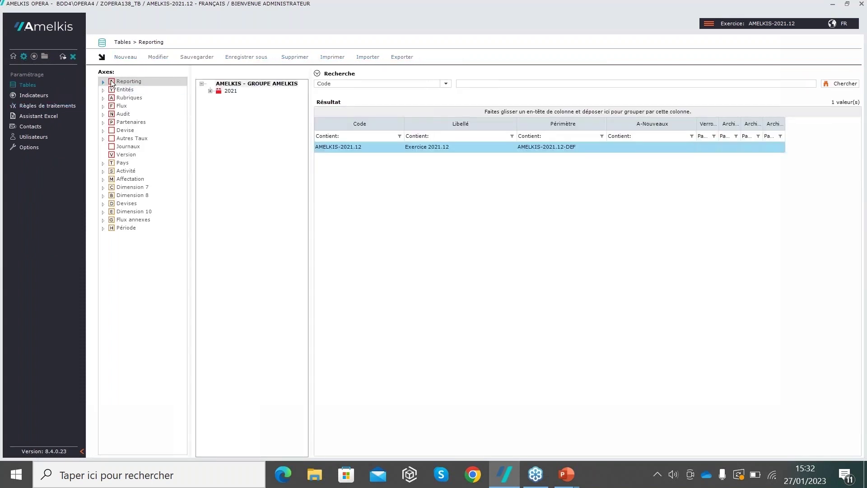
{"action": "left_click", "coordinate": [103, 82]}
{"action": "left_click", "coordinate": [132, 90]}
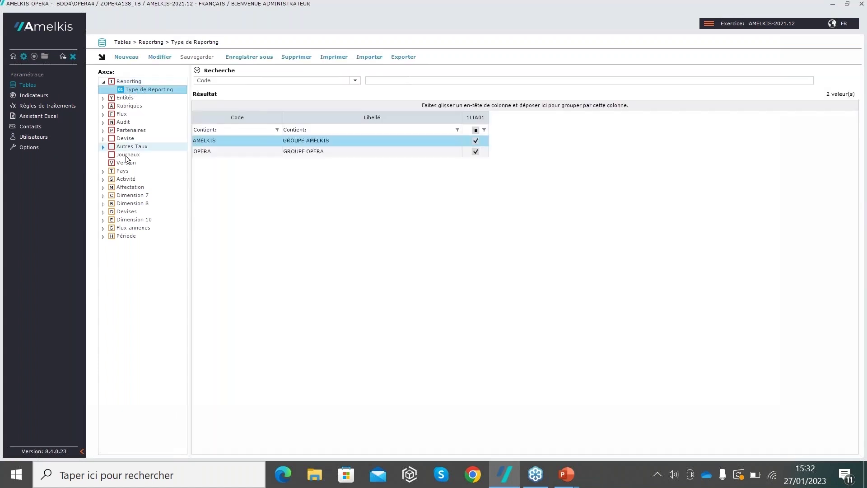
{"action": "left_click", "coordinate": [126, 139]}
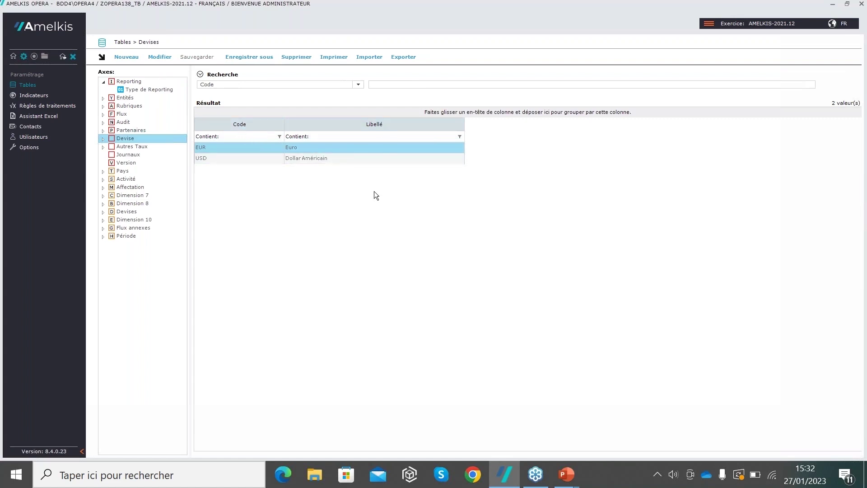
{"action": "left_click", "coordinate": [151, 146]}
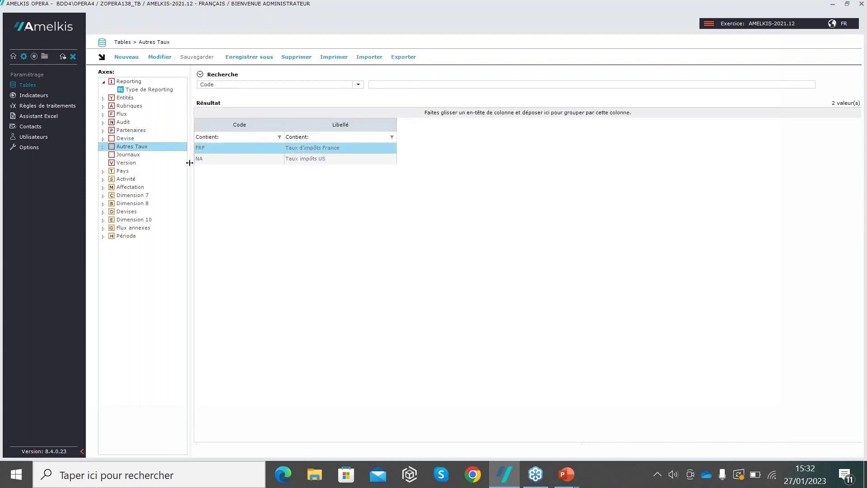
{"action": "left_click", "coordinate": [139, 139]}
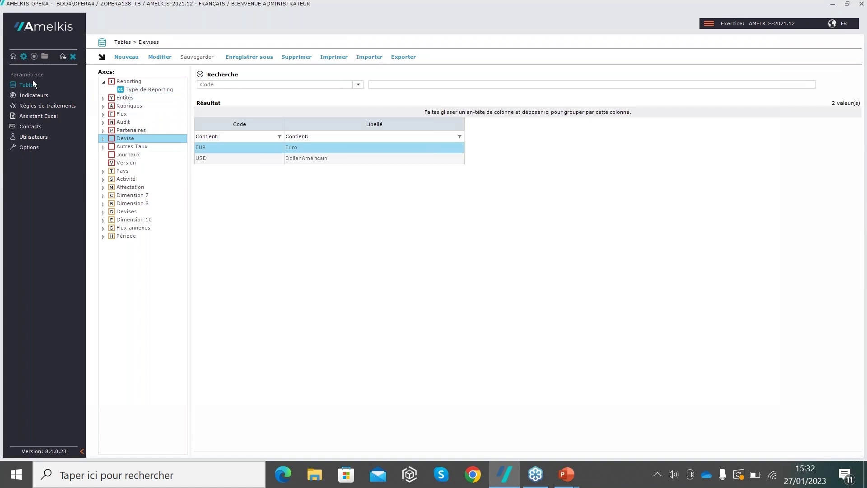
Step: Start a new entity with code AM06 and label AMELKIS 06
{"action": "left_click", "coordinate": [14, 56]}
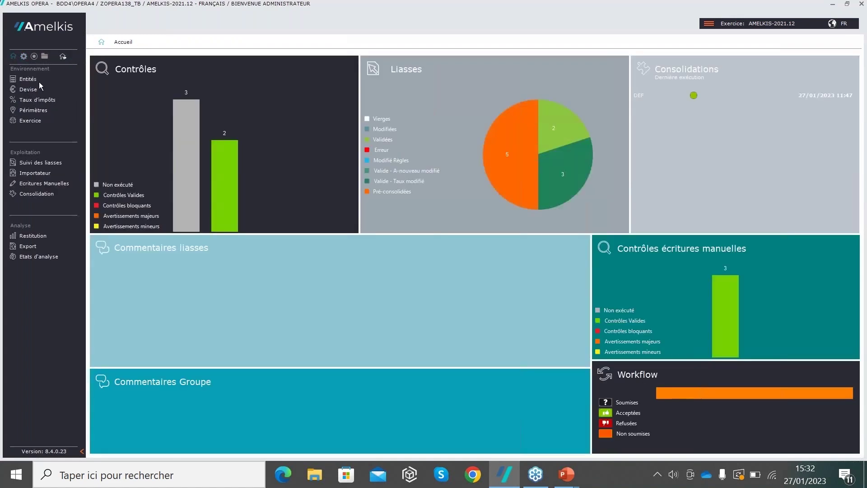
{"action": "left_click", "coordinate": [26, 77]}
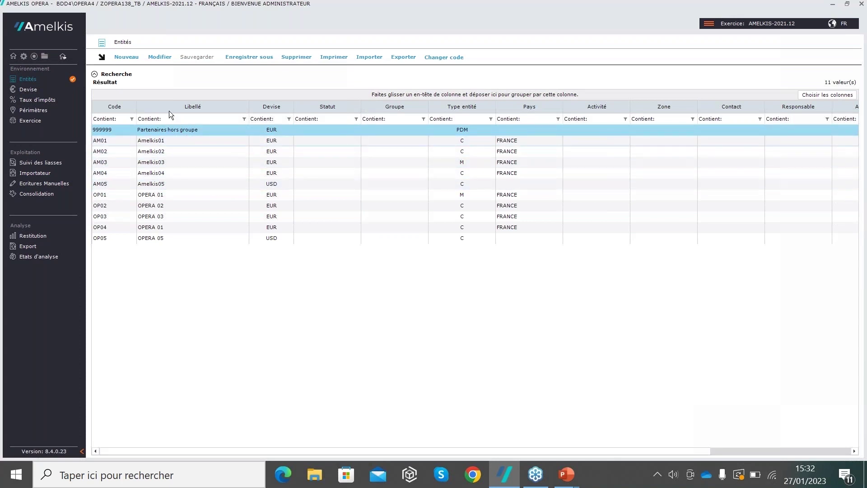
{"action": "left_click", "coordinate": [127, 59]}
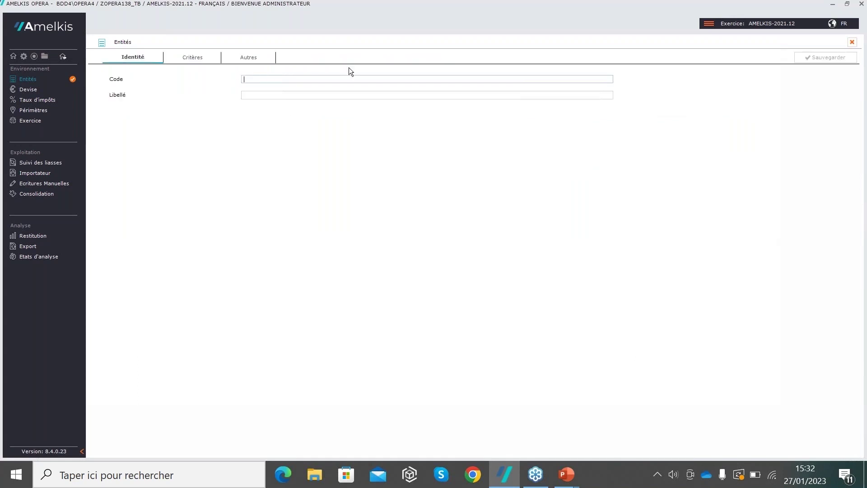
{"action": "type", "text": "AM06"}
{"action": "left_click", "coordinate": [246, 95]}
{"action": "type", "text": "AMEL"}
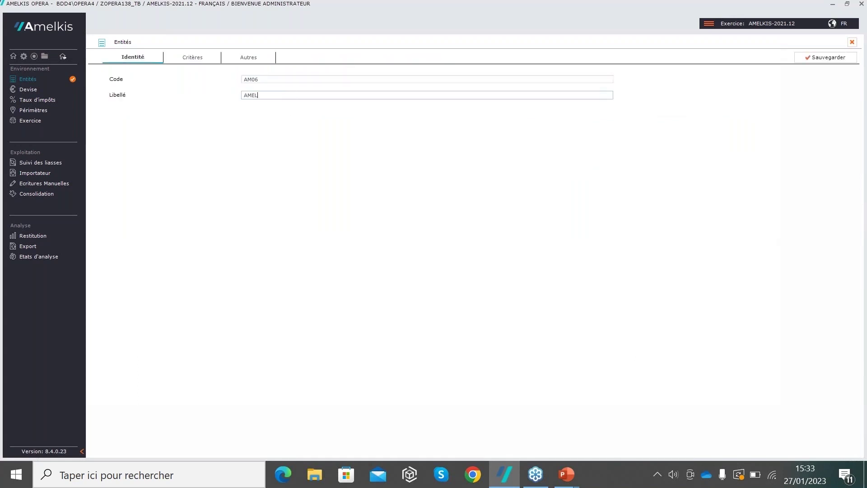
{"action": "type", "text": "KIS 06"}
Step: In the new entity's criteria, set the currency to EUR - Euro and the tax rate to FRF - Taux d'impôts France
{"action": "left_click", "coordinate": [192, 58]}
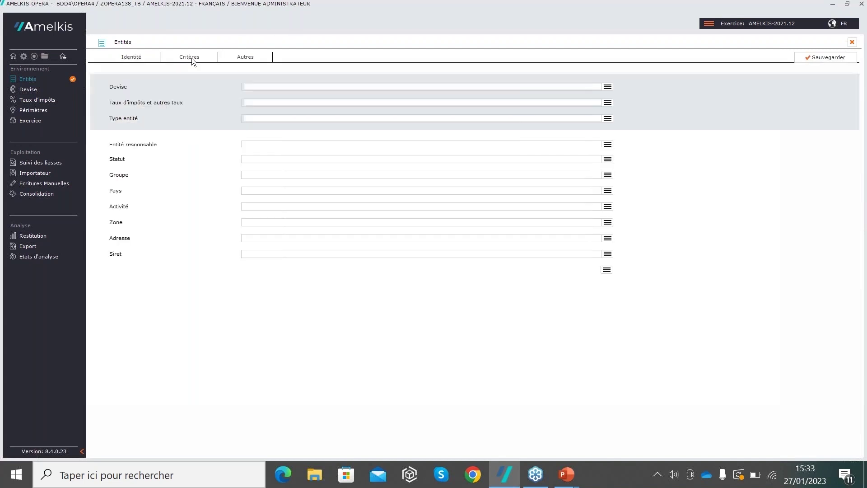
{"action": "left_click", "coordinate": [608, 88]}
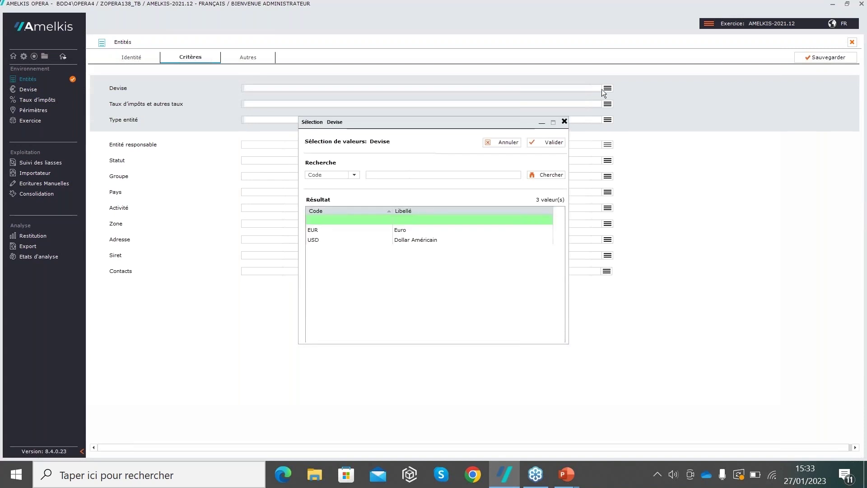
{"action": "double_click", "coordinate": [408, 229]}
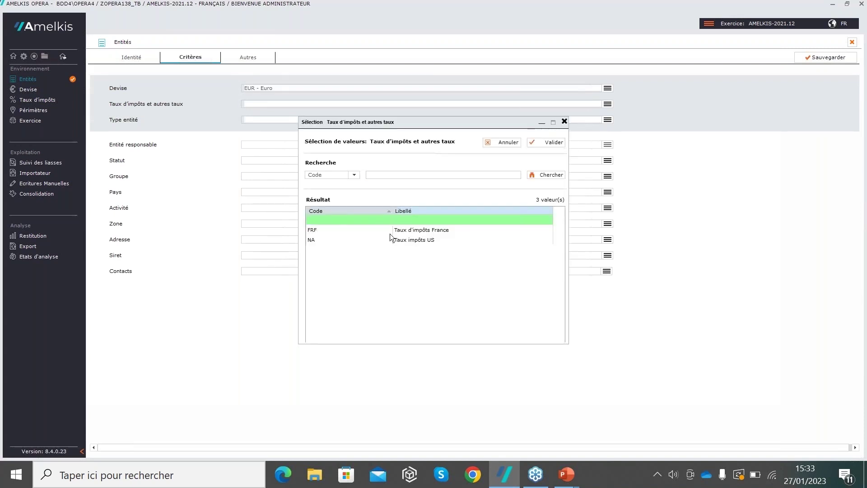
{"action": "left_click", "coordinate": [389, 229]}
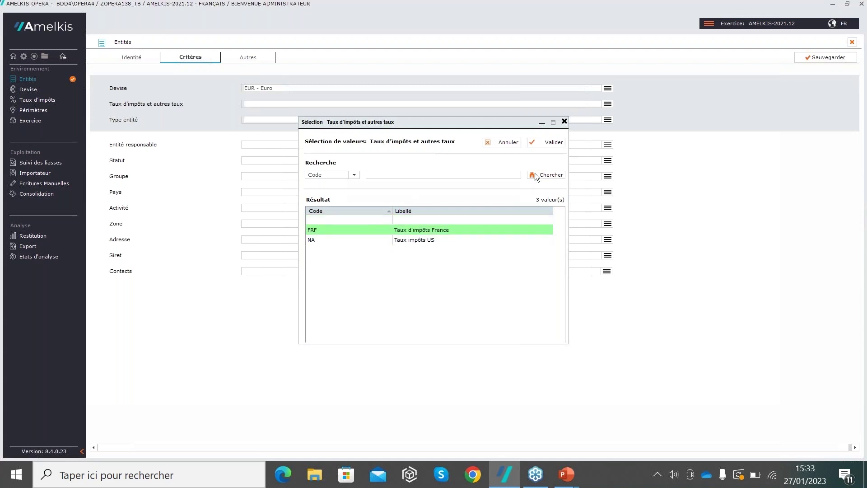
{"action": "left_click", "coordinate": [544, 143]}
Step: Set the new entity's type to C - Filiales consolidées
{"action": "left_click", "coordinate": [606, 120]}
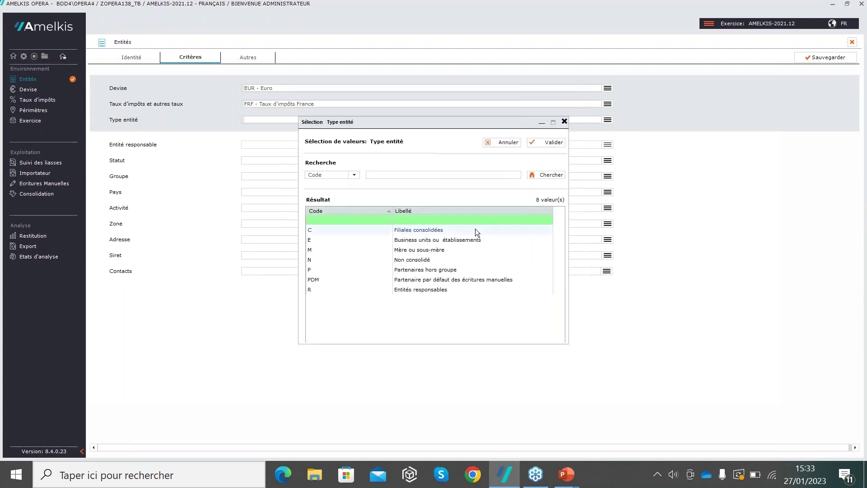
{"action": "left_click", "coordinate": [458, 231]}
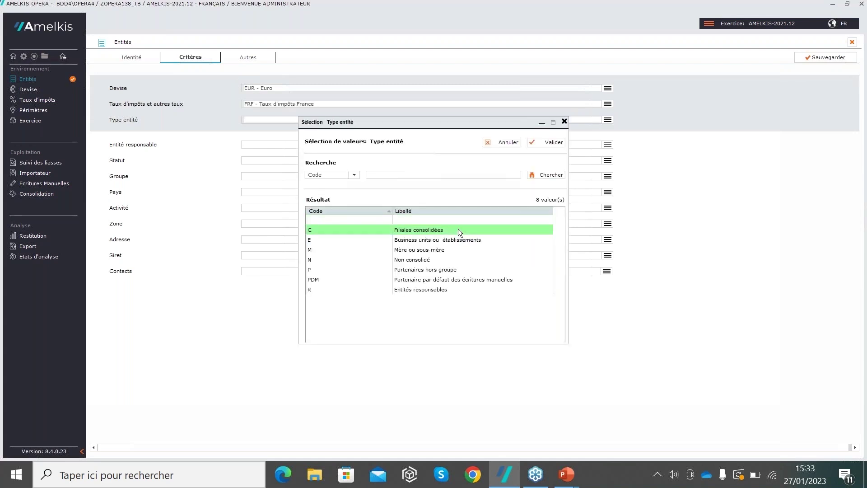
{"action": "left_click", "coordinate": [545, 142]}
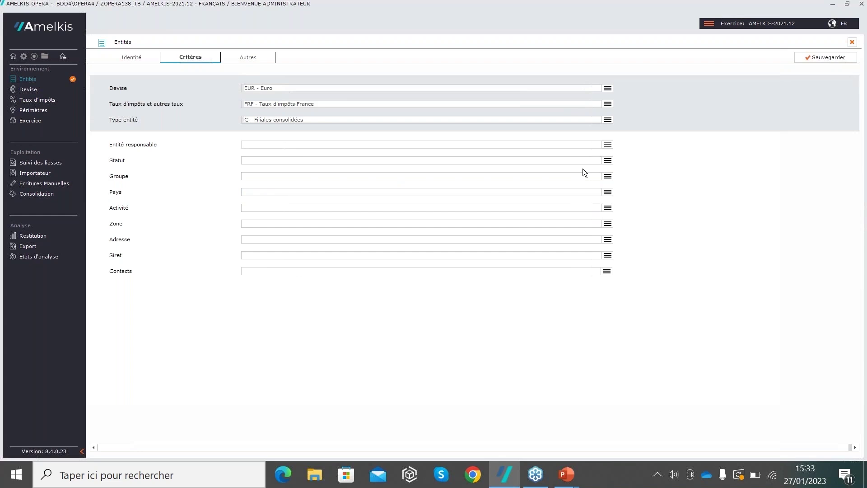
Step: Assign the new entity to the group AM - GROUPE AMELKIS and save it
{"action": "left_click", "coordinate": [607, 177]}
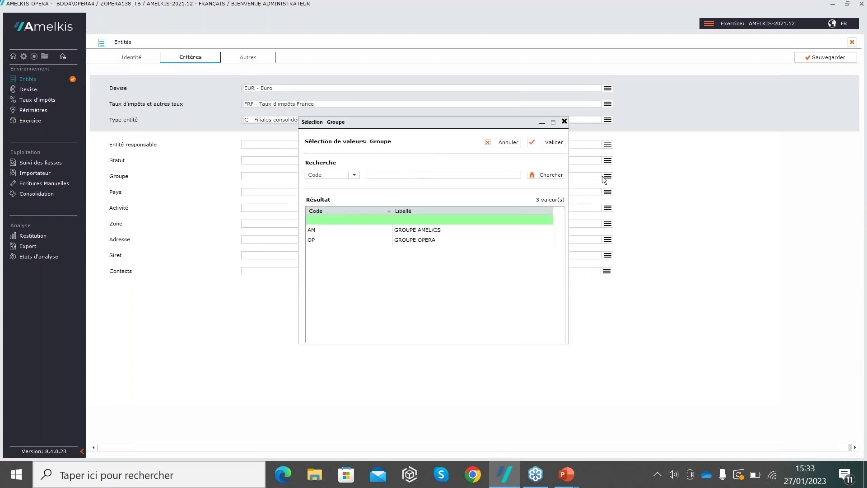
{"action": "left_click", "coordinate": [378, 231]}
{"action": "left_click", "coordinate": [551, 143]}
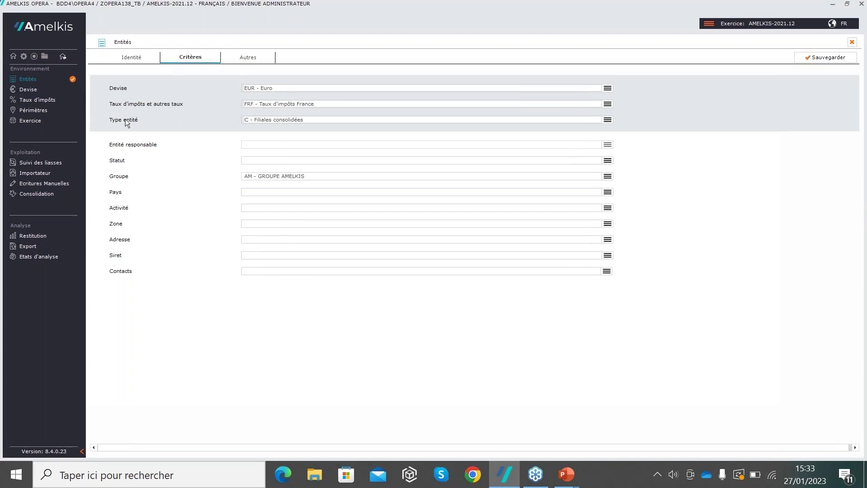
{"action": "left_click", "coordinate": [830, 58]}
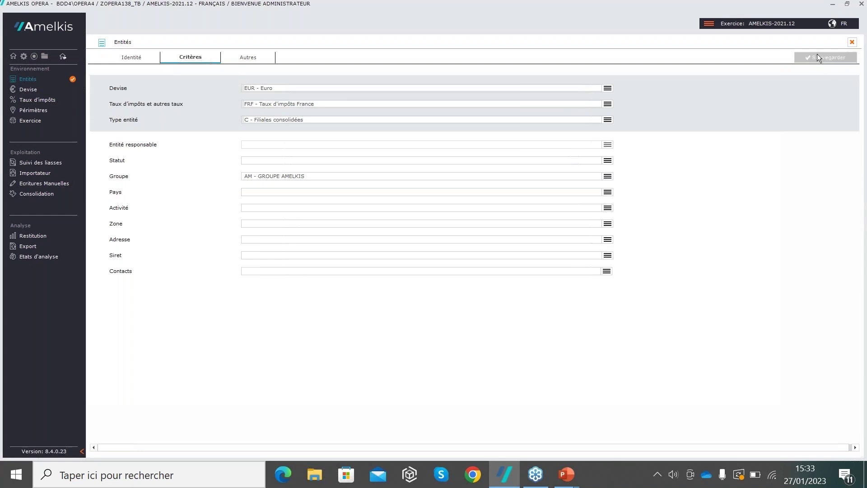
{"action": "left_click", "coordinate": [819, 57]}
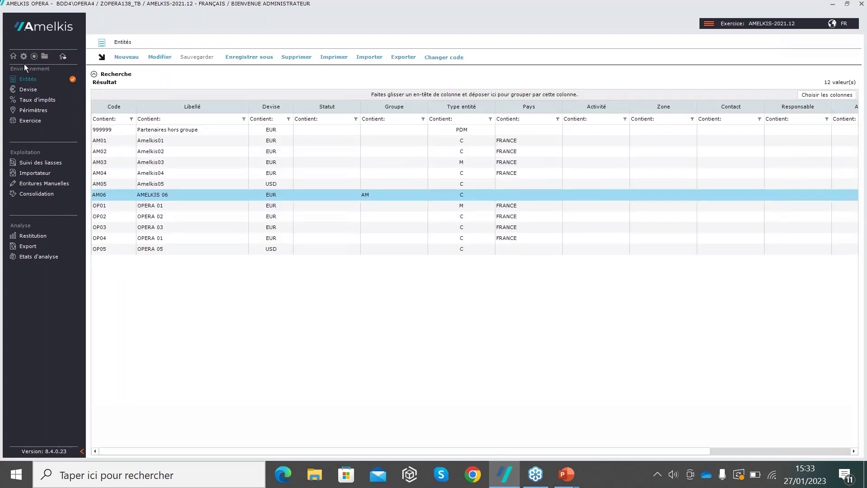
Step: Check the Groupe values defined under the Entités axis in the parameter tables, and return to the entity list
{"action": "left_click", "coordinate": [24, 56]}
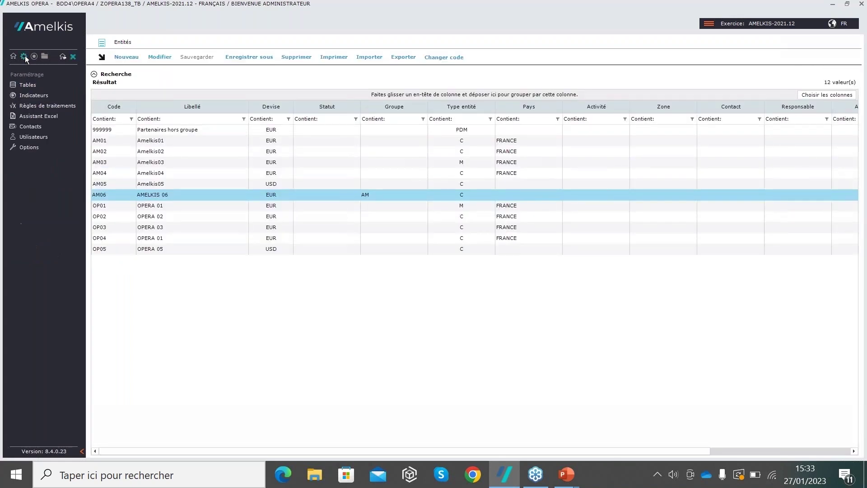
{"action": "left_click", "coordinate": [25, 86]}
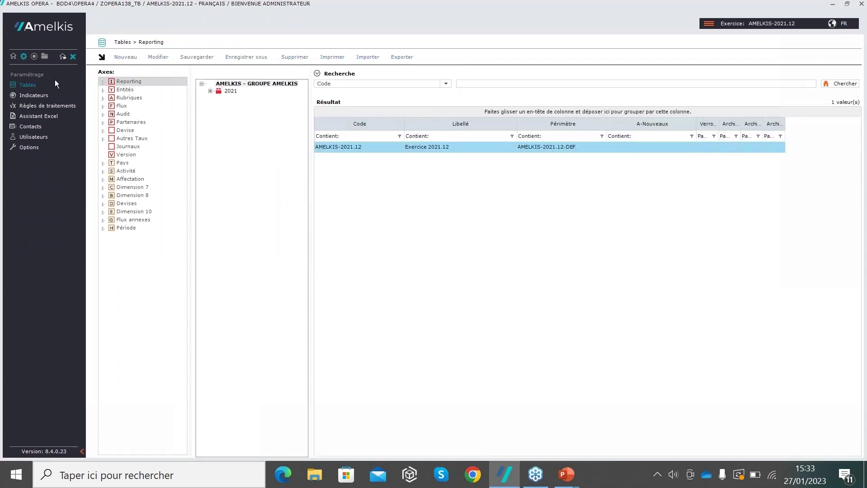
{"action": "left_click", "coordinate": [103, 89]}
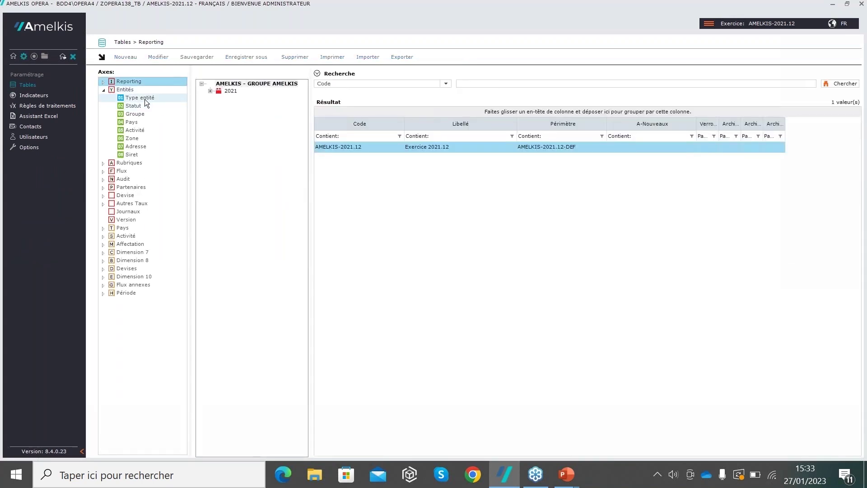
{"action": "left_click", "coordinate": [150, 114]}
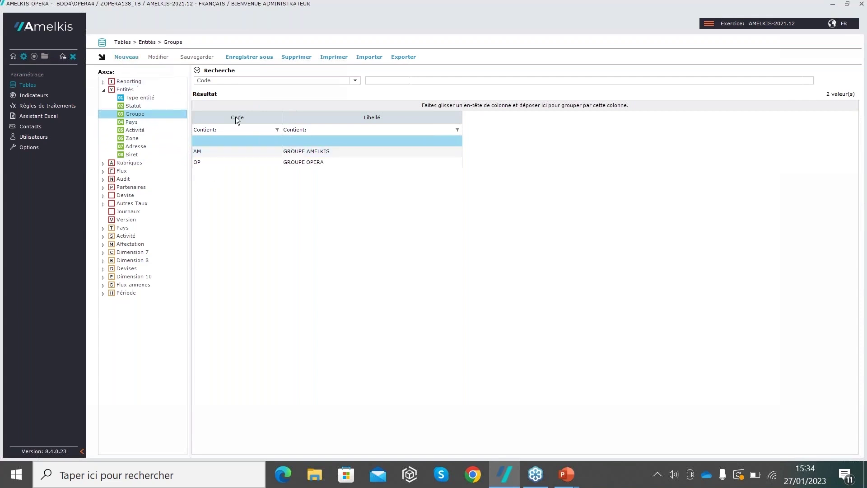
{"action": "left_click", "coordinate": [14, 58]}
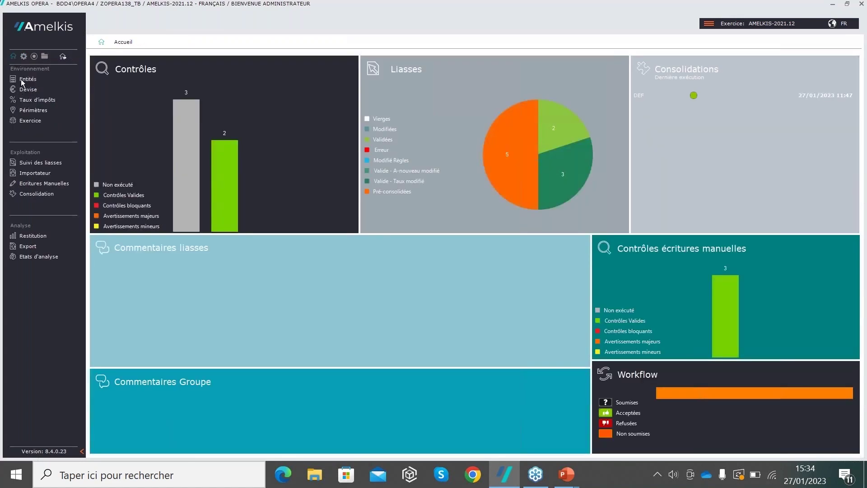
{"action": "left_click", "coordinate": [21, 80]}
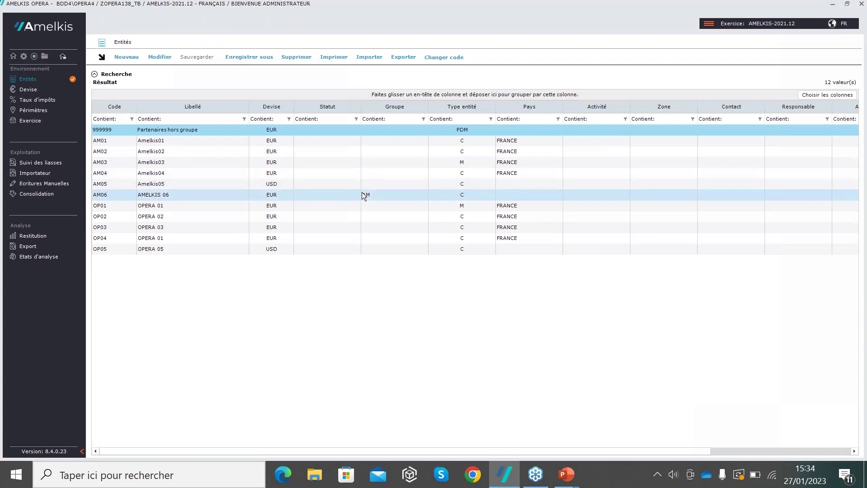
Step: Start a new currency rate record under TC for exercice 2022.12 with version DEF - Version définitive
{"action": "left_click", "coordinate": [28, 90]}
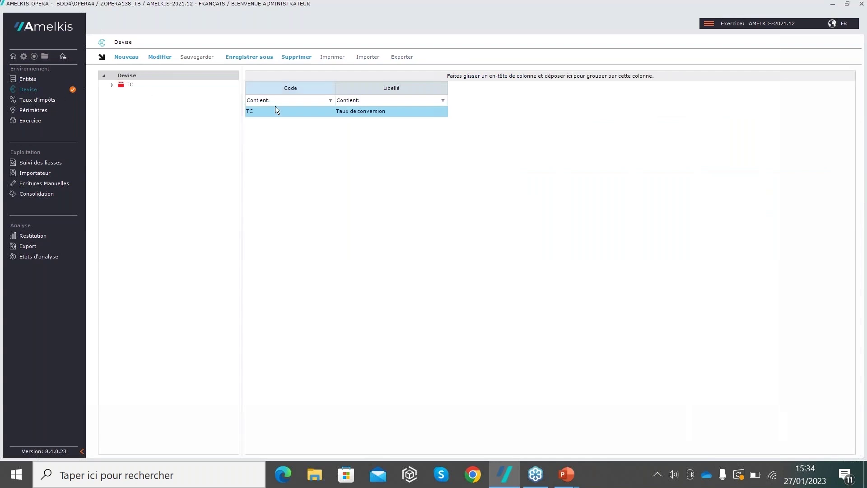
{"action": "left_click", "coordinate": [146, 83]}
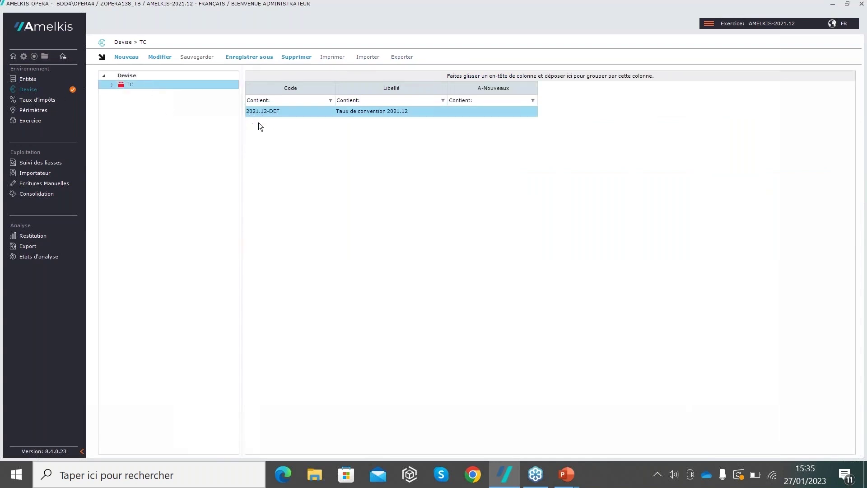
{"action": "left_click", "coordinate": [130, 57]}
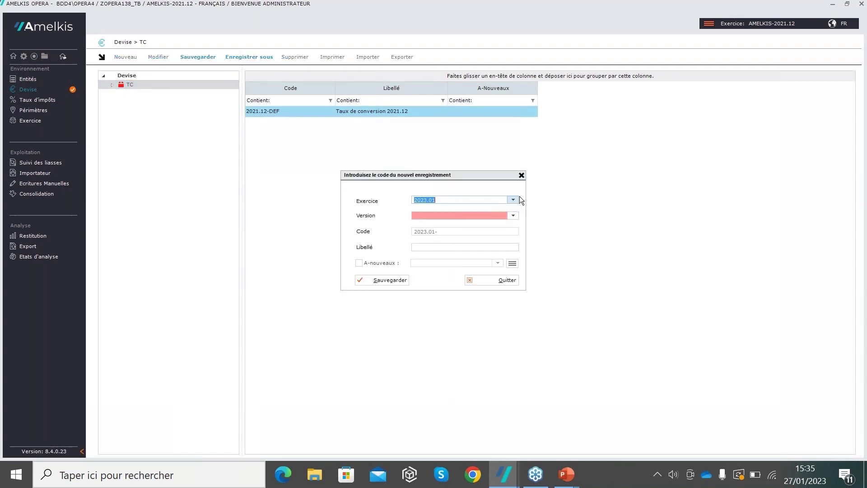
{"action": "left_click", "coordinate": [512, 200]}
{"action": "left_click", "coordinate": [423, 208]}
{"action": "left_click", "coordinate": [505, 263]}
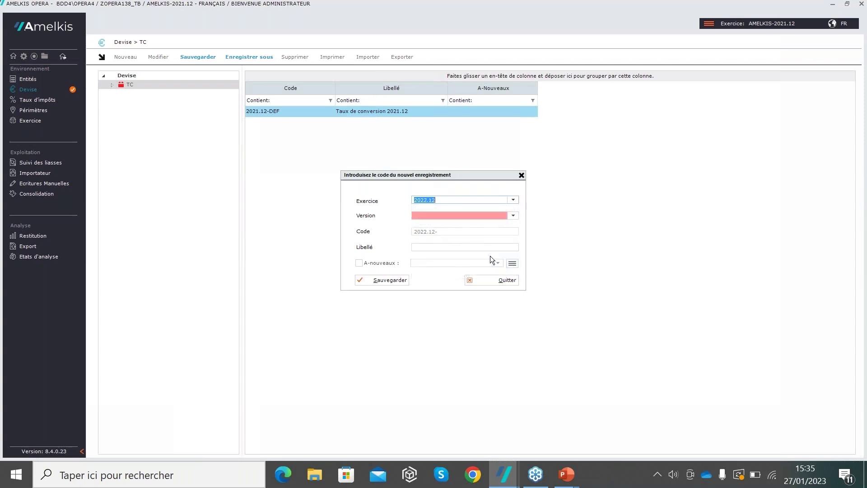
{"action": "left_click", "coordinate": [513, 216]}
{"action": "left_click", "coordinate": [446, 232]}
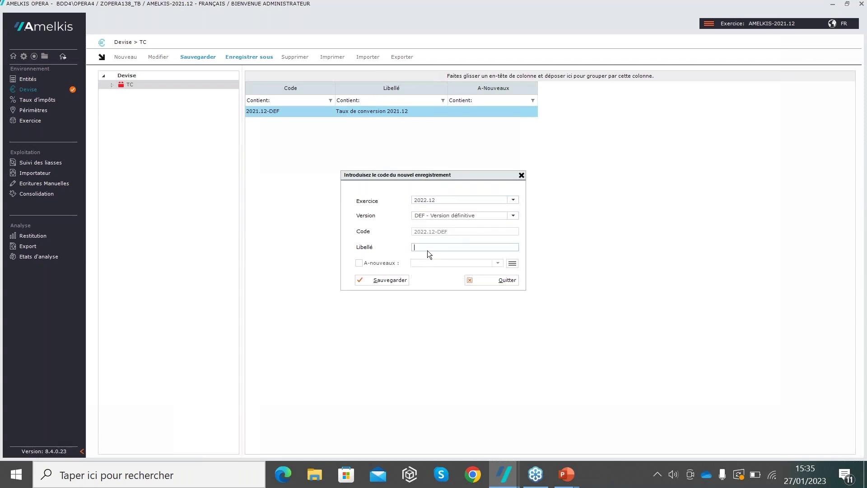
Step: Label the record "Taux de conversion 2022", link its A-nouveaux to 2021.12-DEF, and save it
{"action": "type", "text": "Taux de conversion 2022"}
{"action": "left_click", "coordinate": [359, 263]}
{"action": "left_click", "coordinate": [497, 263]}
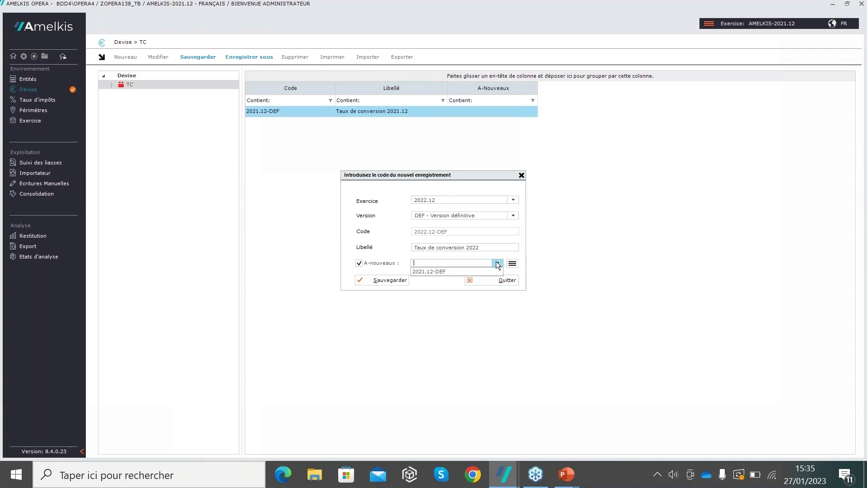
{"action": "left_click", "coordinate": [438, 271]}
{"action": "left_click", "coordinate": [381, 280]}
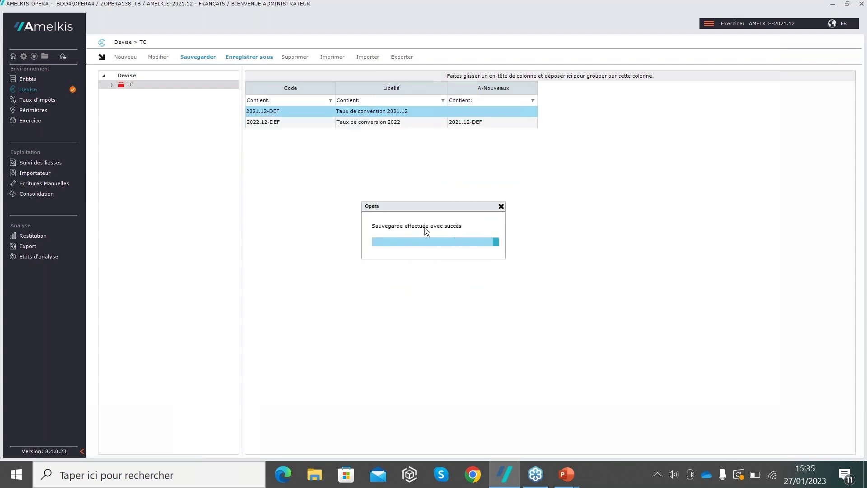
Step: Reopen the 2022.12-DEF conversion rate record under TC for modification and save it again
{"action": "left_click", "coordinate": [110, 85]}
{"action": "left_click", "coordinate": [152, 102]}
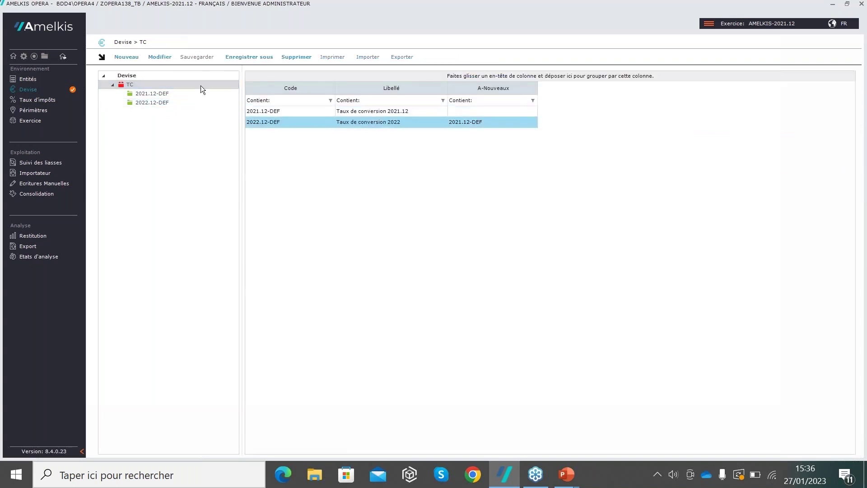
{"action": "left_click", "coordinate": [164, 59]}
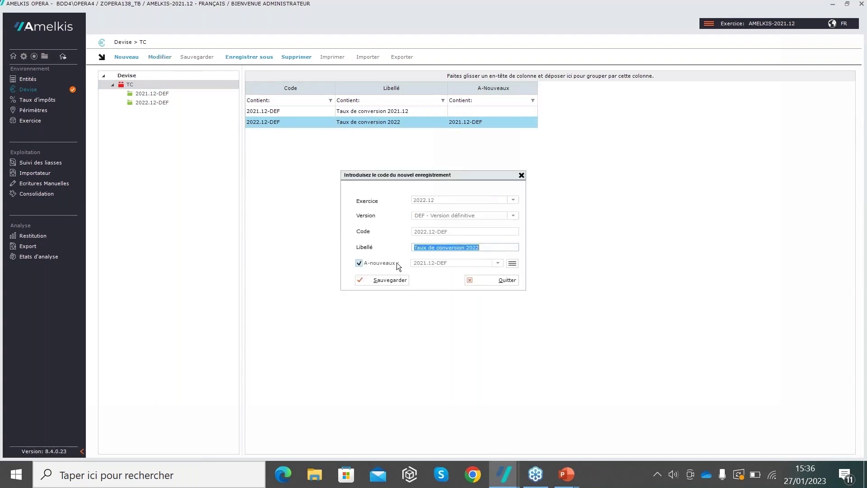
{"action": "left_click", "coordinate": [388, 280]}
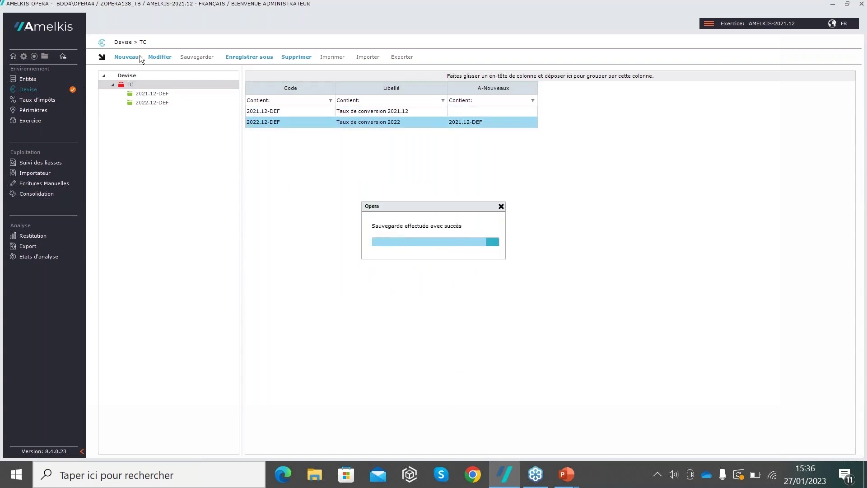
Step: Examine the deferred tax rates defined in the 2022.12-DEF record under TID
{"action": "left_click", "coordinate": [41, 99]}
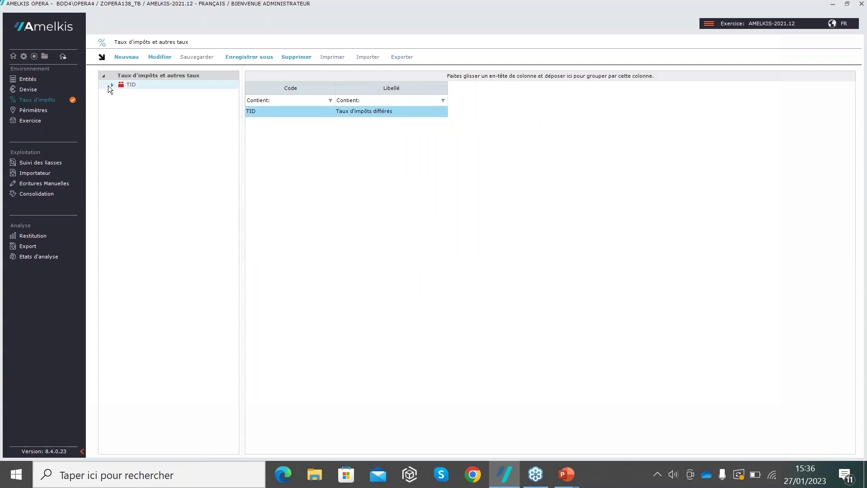
{"action": "left_click", "coordinate": [112, 85]}
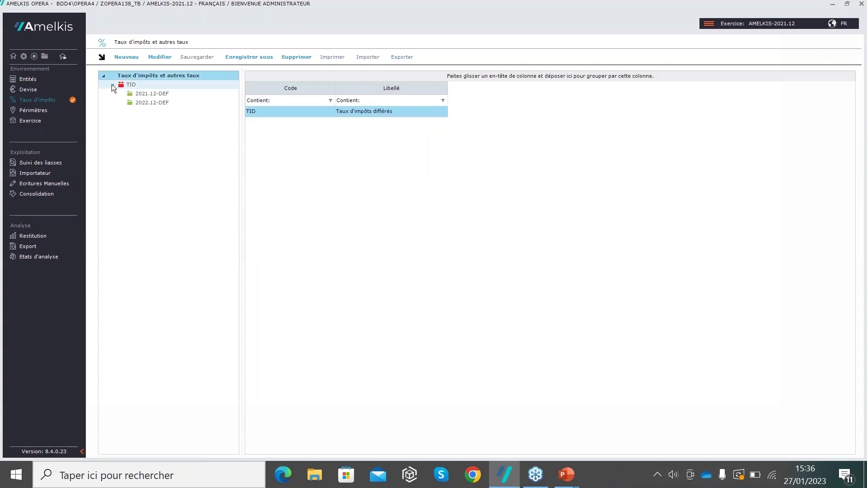
{"action": "left_click", "coordinate": [162, 102]}
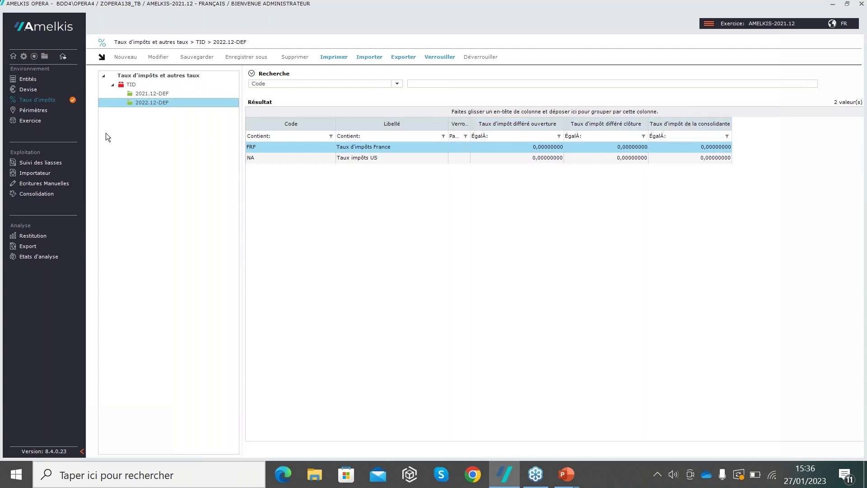
Step: Open the perimeter list, then show the "Création du périmètre" slide in the PowerPoint slideshow and return to Amelkis Opera
{"action": "left_click", "coordinate": [42, 110]}
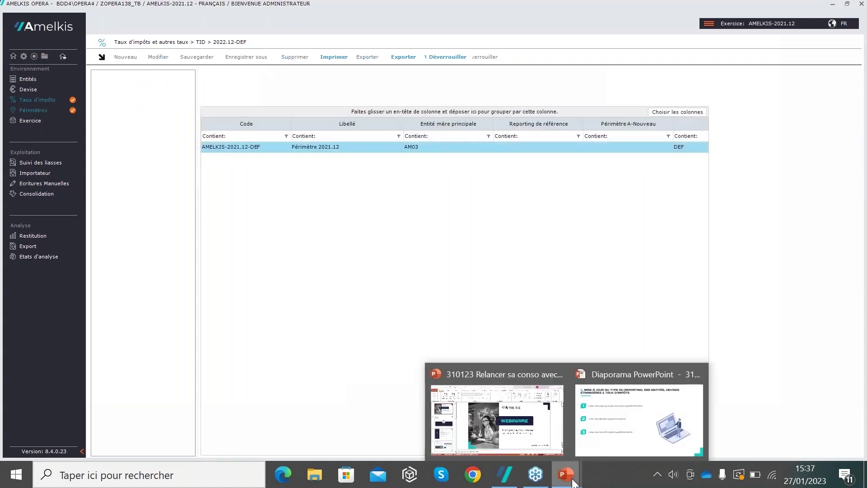
{"action": "left_click", "coordinate": [630, 402]}
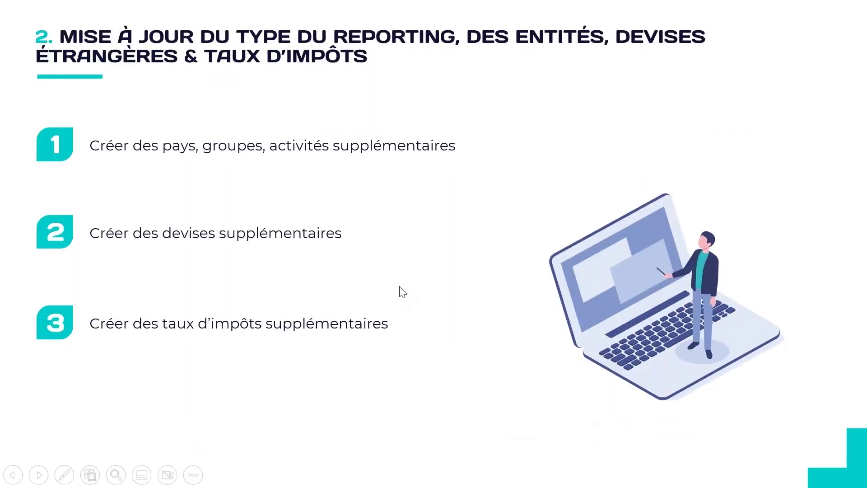
{"action": "left_click", "coordinate": [403, 292]}
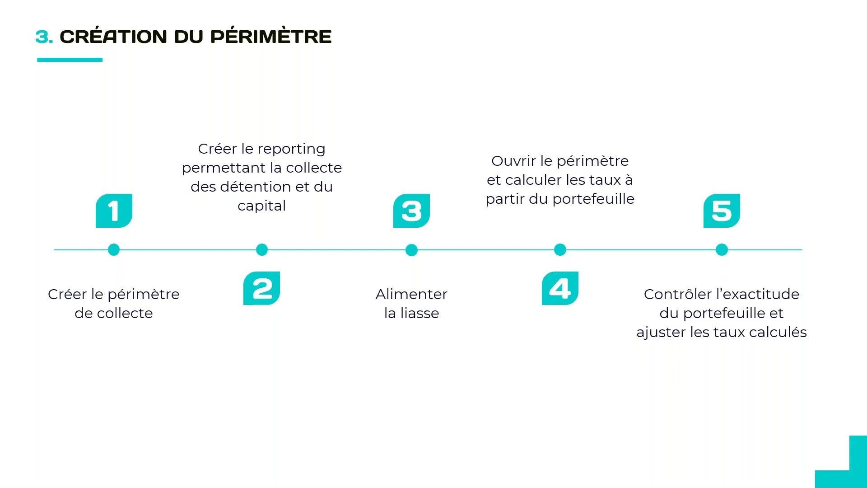
{"action": "key", "text": "super+Tab"}
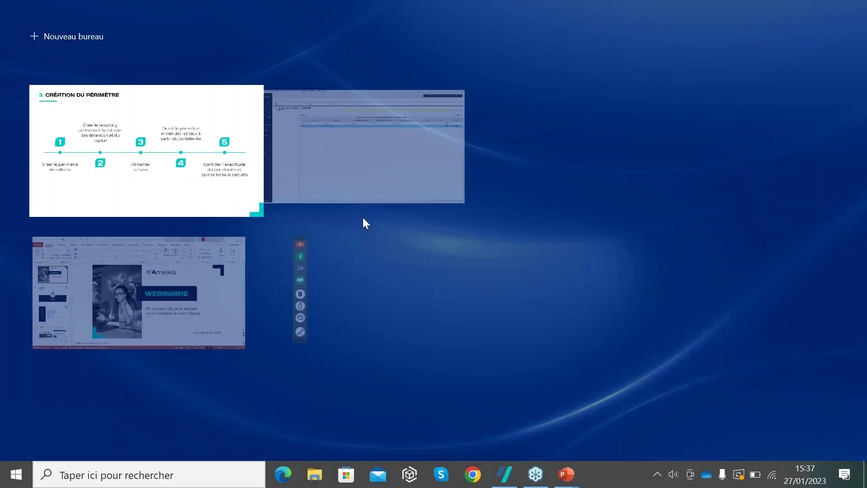
{"action": "left_click", "coordinate": [317, 148]}
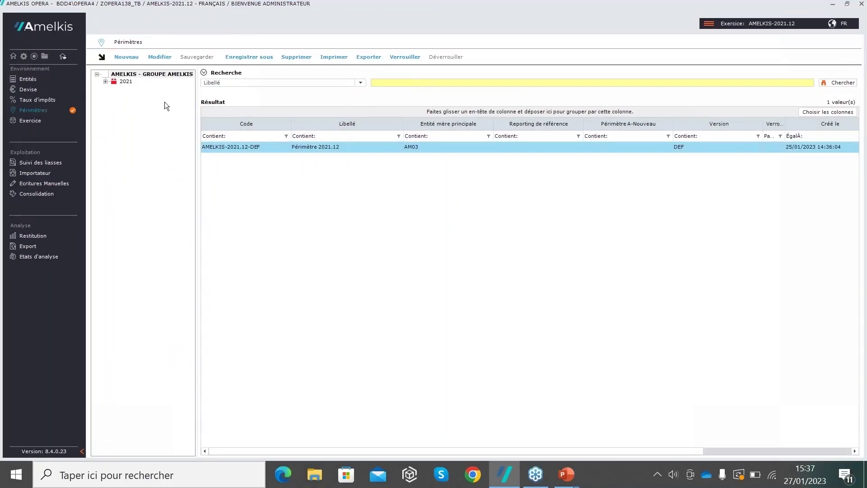
Step: Start a new perimeter for exercice 2022.12 with reporting type GROUPE AMELKIS
{"action": "left_click", "coordinate": [117, 82]}
{"action": "left_click", "coordinate": [122, 58]}
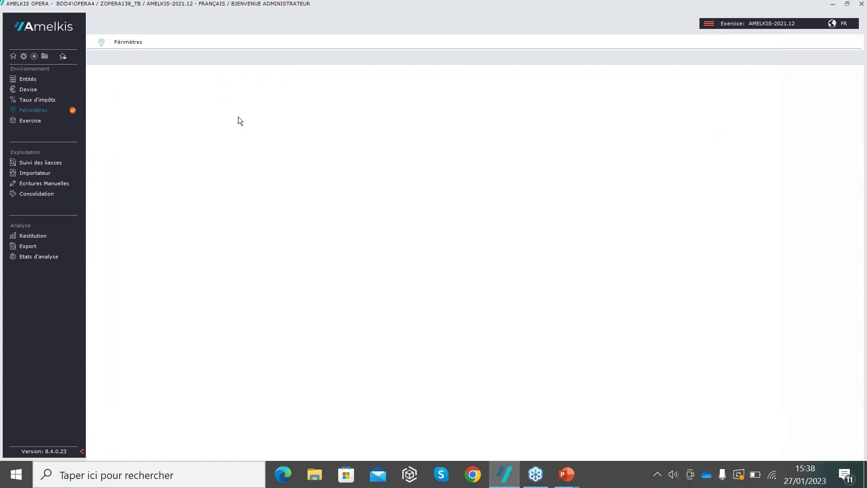
{"action": "left_click", "coordinate": [344, 83]}
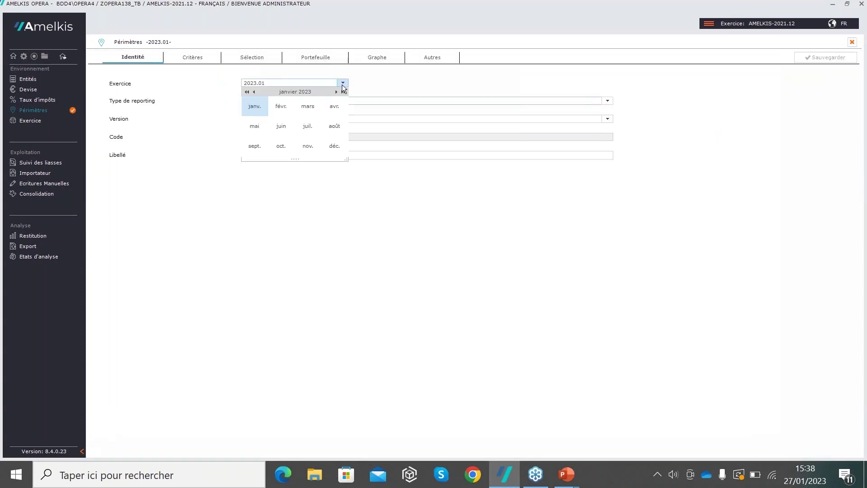
{"action": "left_click", "coordinate": [254, 92]}
{"action": "left_click", "coordinate": [329, 146]}
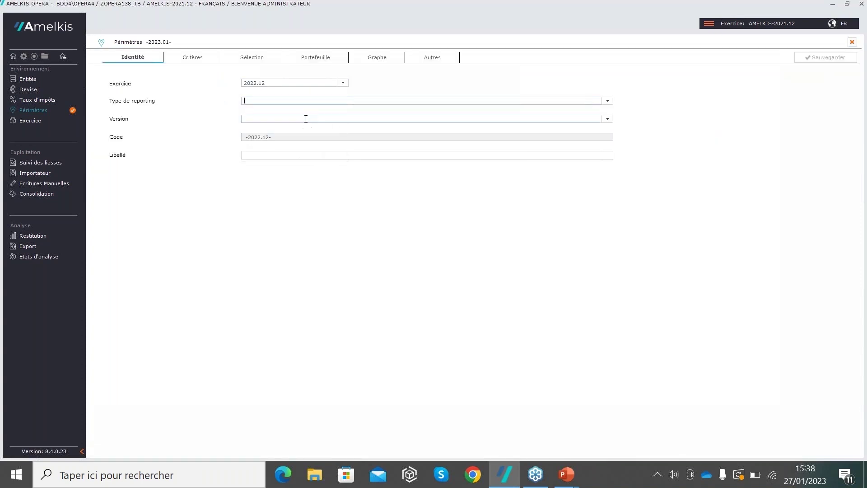
{"action": "left_click", "coordinate": [607, 101]}
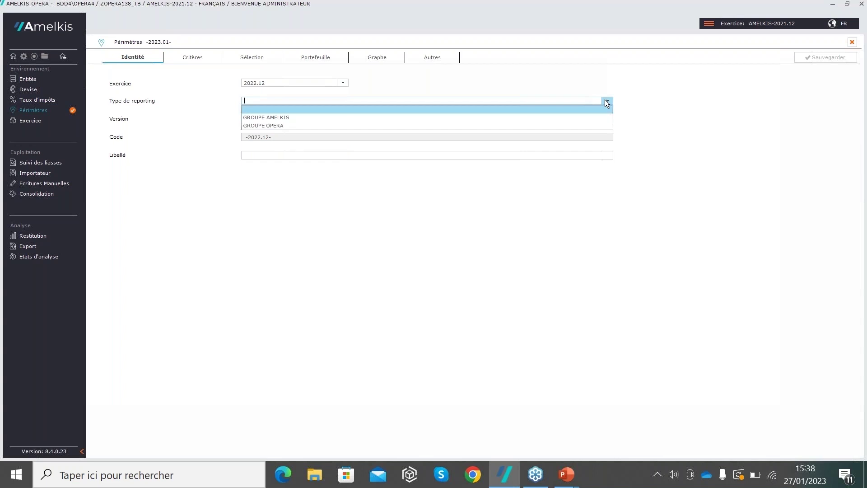
{"action": "left_click", "coordinate": [299, 117]}
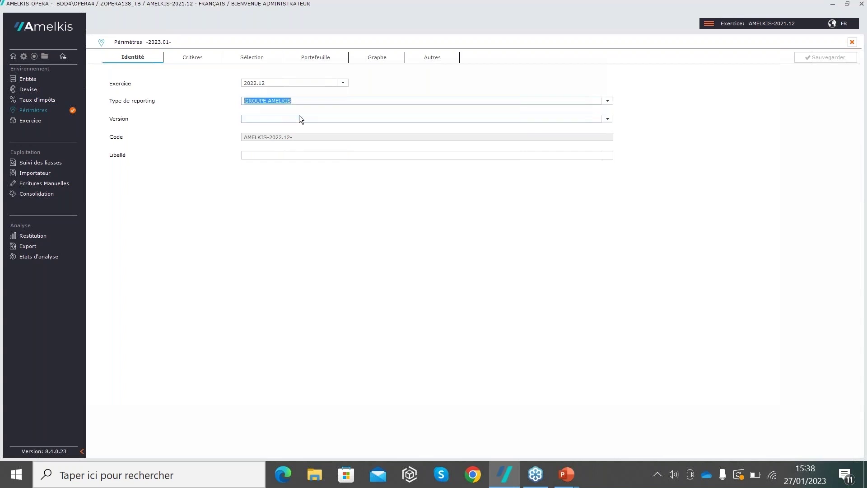
Step: Set the new perimeter's version to DEF - Version définitive and label it "Périmètre 2022"
{"action": "left_click", "coordinate": [608, 119]}
{"action": "left_click", "coordinate": [272, 137]}
{"action": "left_click", "coordinate": [278, 155]}
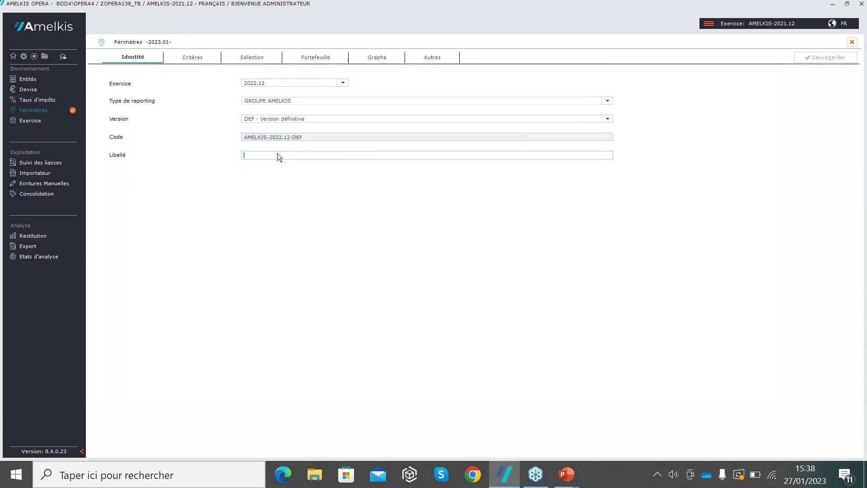
{"action": "type", "text": "Périmètre 2022"}
Step: Set the perimeter's main parent entity to Amelkis03 and link its A-Nouveau to AMELKIS-2021.12-DEF
{"action": "left_click", "coordinate": [196, 54]}
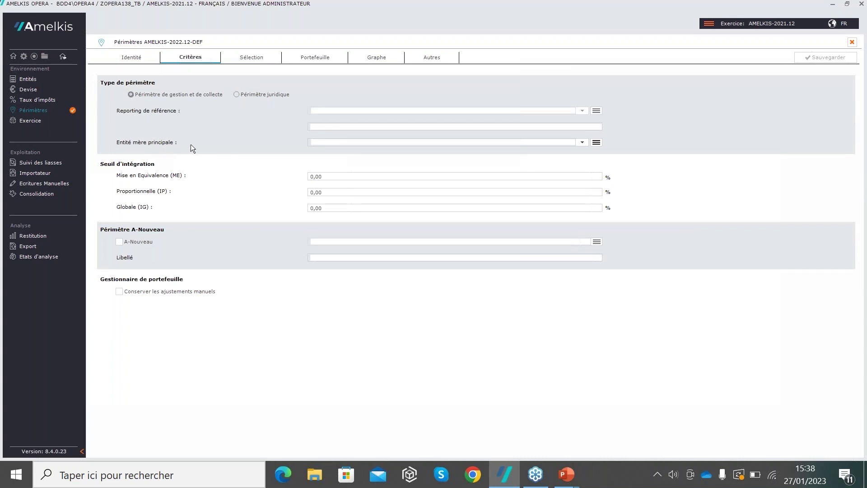
{"action": "left_click", "coordinate": [581, 143]}
{"action": "left_click", "coordinate": [352, 159]}
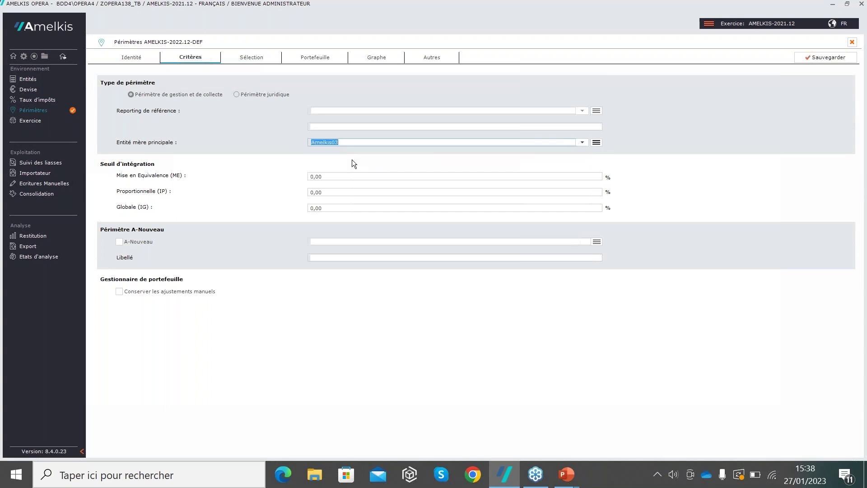
{"action": "left_click", "coordinate": [119, 242]}
{"action": "left_click", "coordinate": [596, 242]}
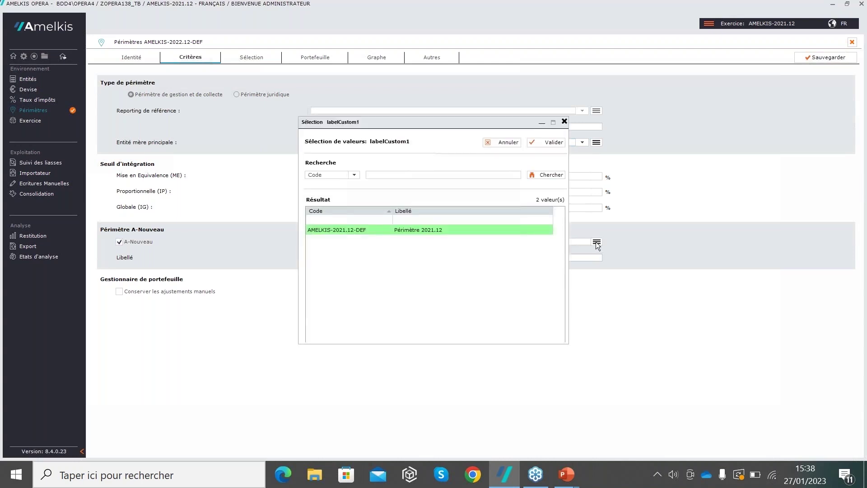
{"action": "left_click", "coordinate": [552, 142]}
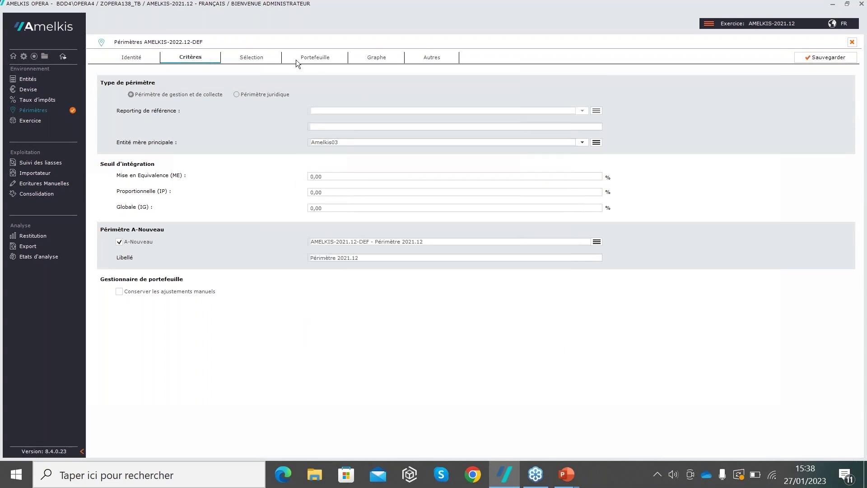
Step: Add entity AM06 to the perimeter, save it, and check the entity's line in the current portfolio
{"action": "left_click", "coordinate": [261, 58]}
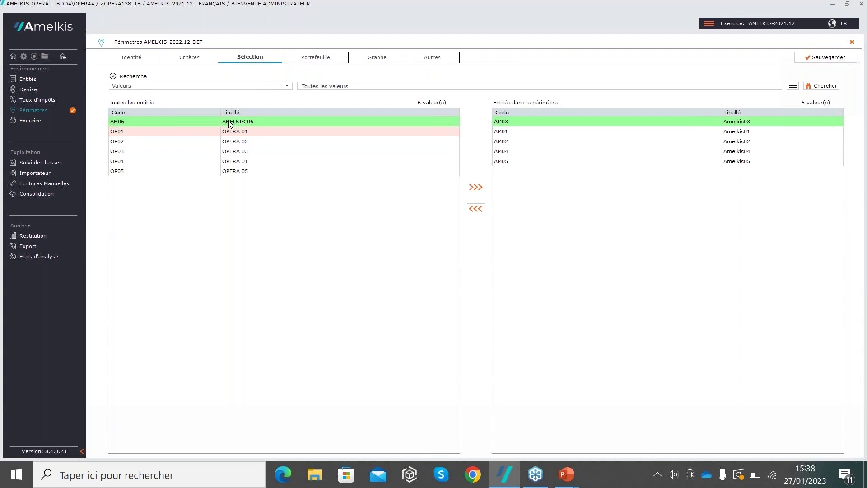
{"action": "left_click", "coordinate": [476, 186]}
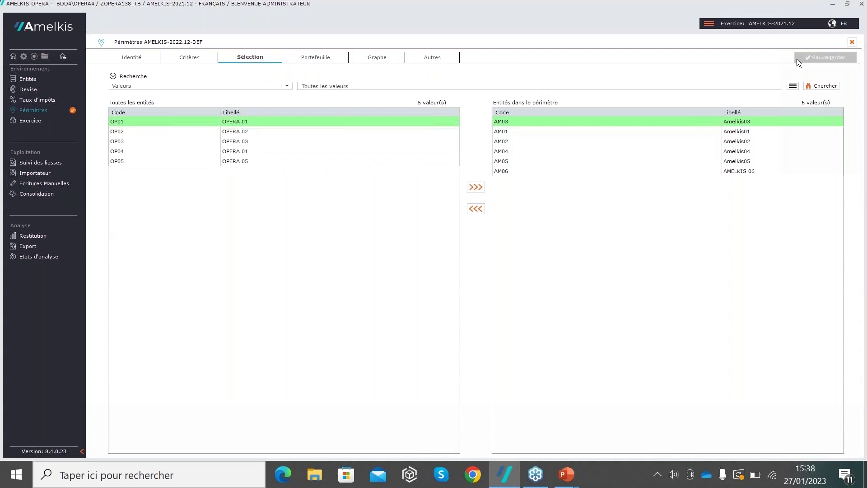
{"action": "left_click", "coordinate": [822, 57]}
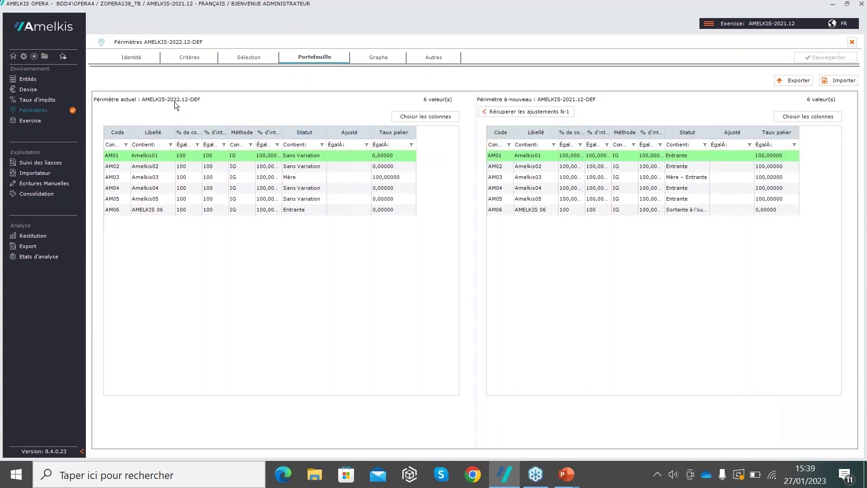
{"action": "left_click", "coordinate": [185, 211]}
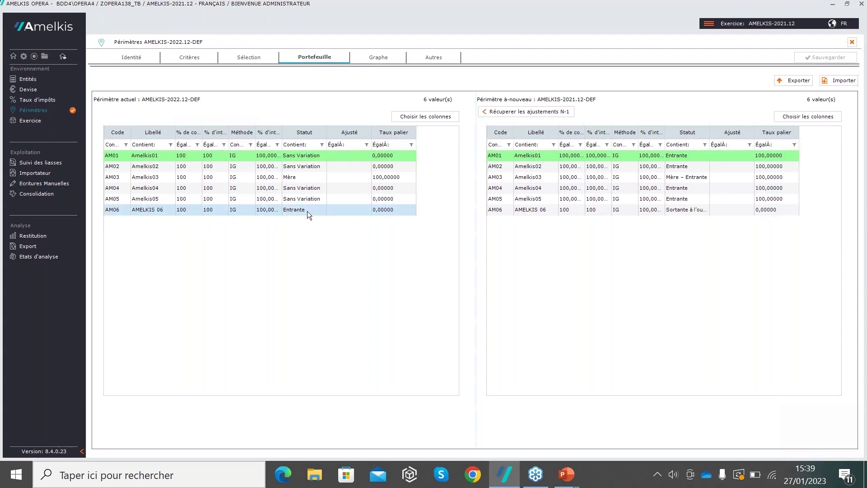
Step: Open the exercice list, and show the "Création de l'exercice & alimentation des liasses" slide in PowerPoint before returning to Amelkis Opera
{"action": "left_click", "coordinate": [33, 121]}
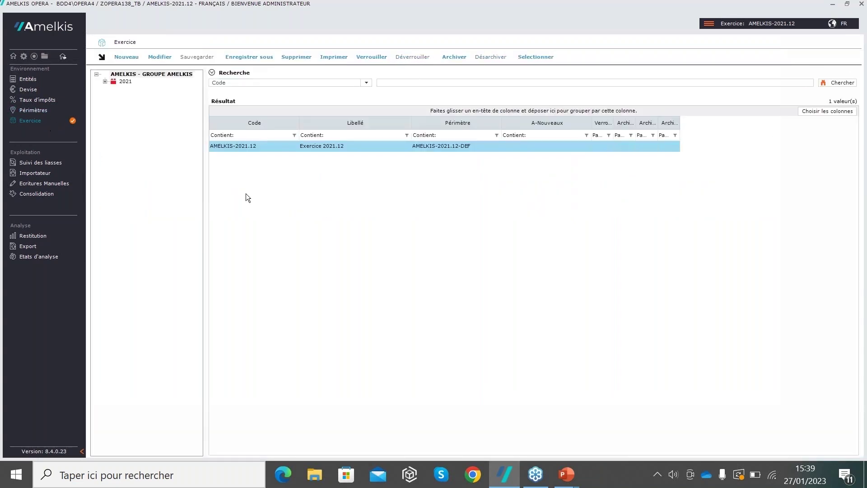
{"action": "mouse_move", "coordinate": [566, 481]}
{"action": "left_click", "coordinate": [624, 422]}
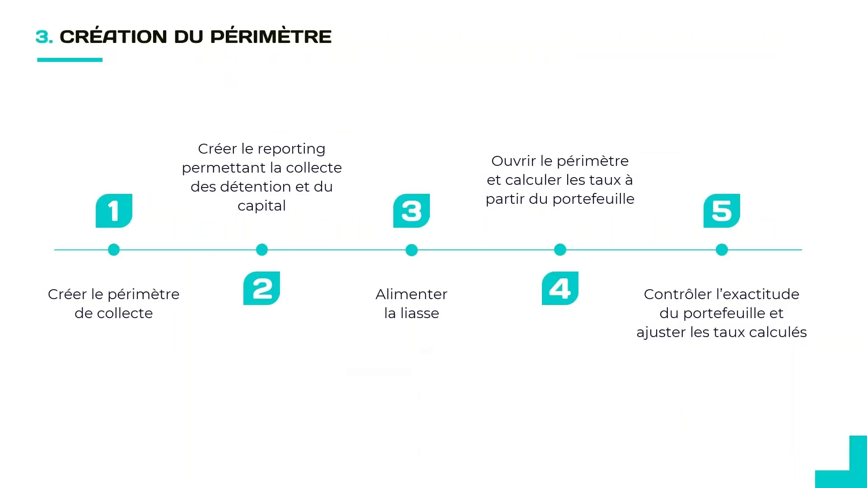
{"action": "key", "text": "Right"}
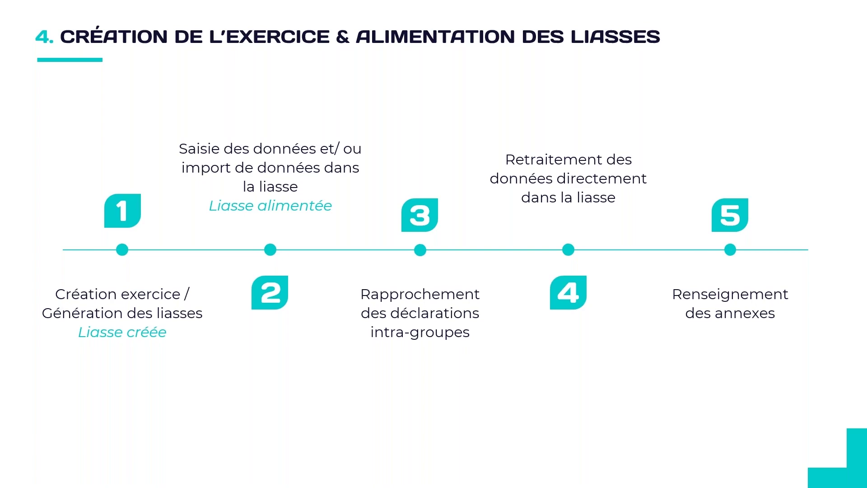
{"action": "key", "text": "super+Tab"}
{"action": "left_click", "coordinate": [375, 159]}
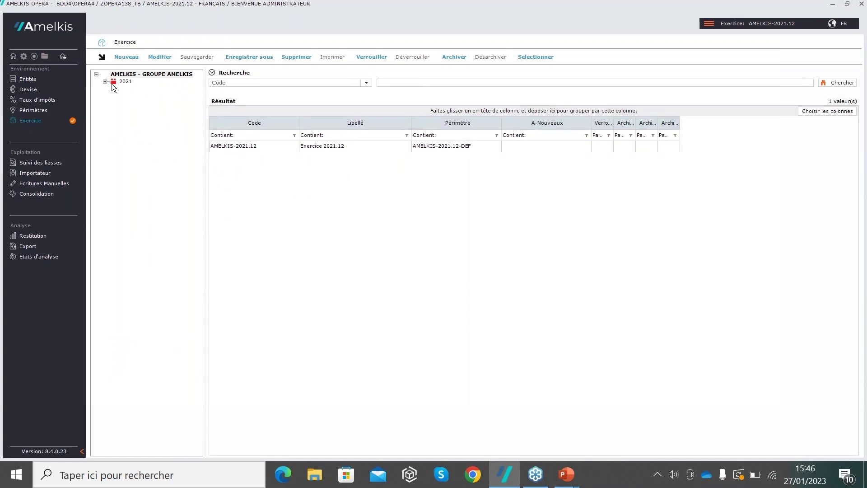
Step: Create a new exercice for 2022.12 with reporting type GROUPE AMELKIS and label "Amelkis 2022.12"
{"action": "left_click", "coordinate": [125, 58]}
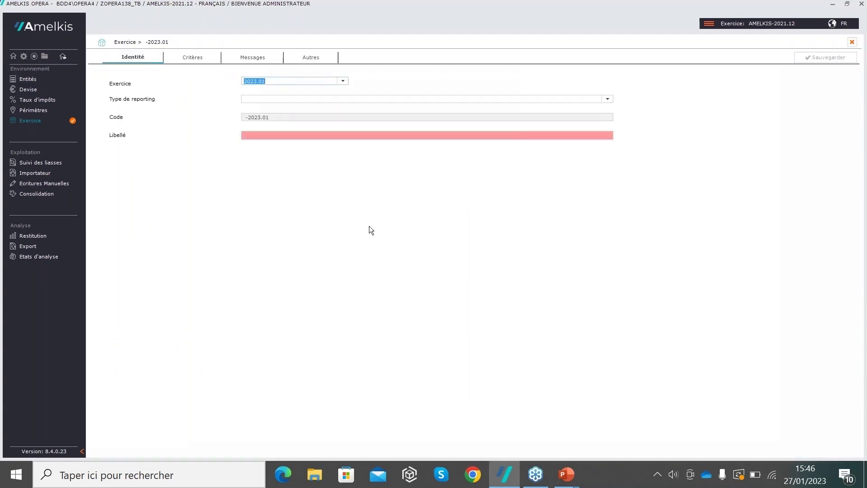
{"action": "left_click", "coordinate": [343, 81]}
{"action": "left_click", "coordinate": [260, 91]}
{"action": "left_click", "coordinate": [334, 144]}
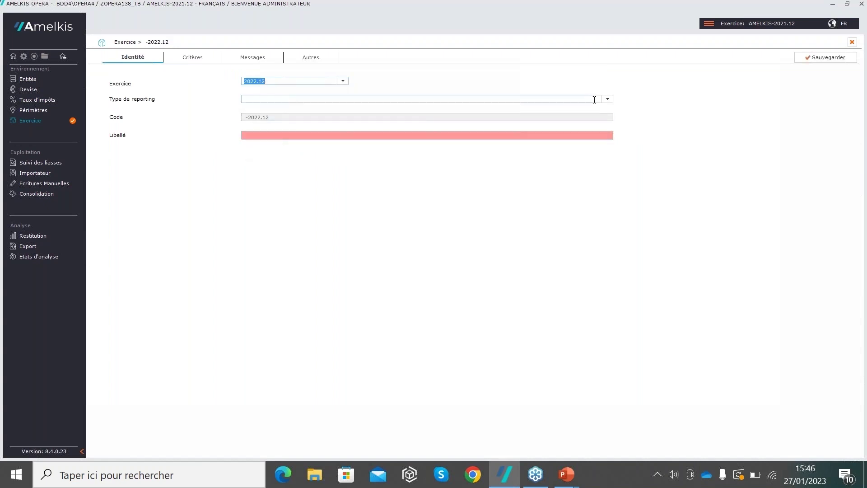
{"action": "left_click", "coordinate": [594, 98]}
{"action": "left_click", "coordinate": [324, 117]}
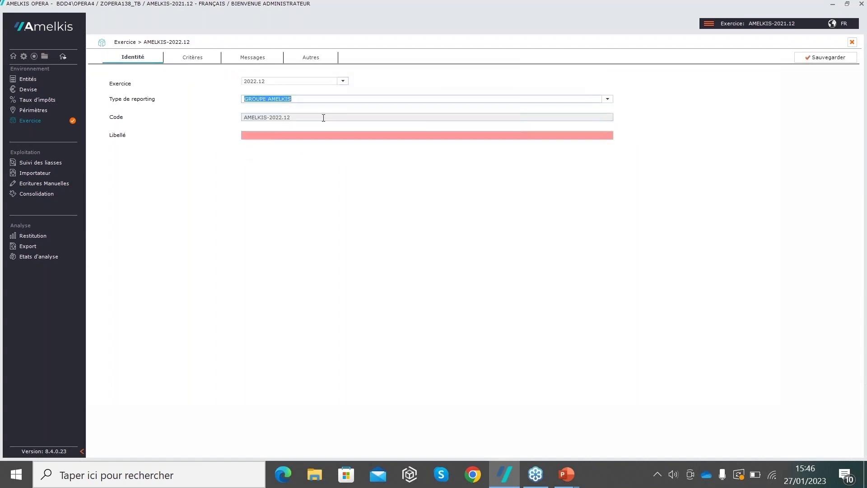
{"action": "left_click", "coordinate": [270, 134]}
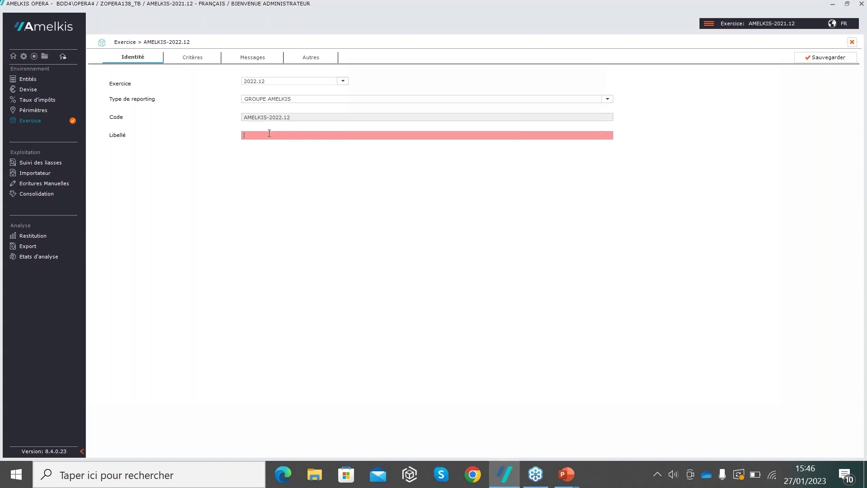
{"action": "type", "text": "Amelkis 2022.12"}
Step: In the exercice criteria, choose perimeter AMELKIS-2022.12-DEF and collection package "20F - Liasse de consolidation I Consolidation package - Raccourci.lnk"
{"action": "left_click", "coordinate": [188, 58]}
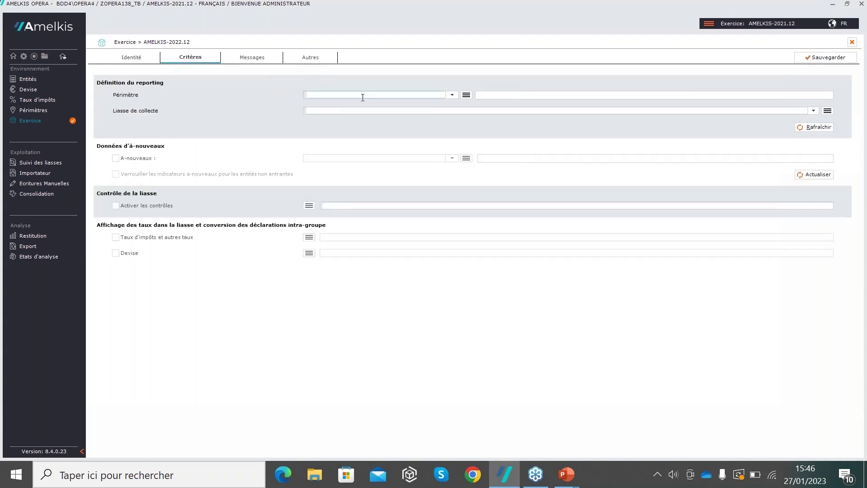
{"action": "left_click", "coordinate": [452, 95]}
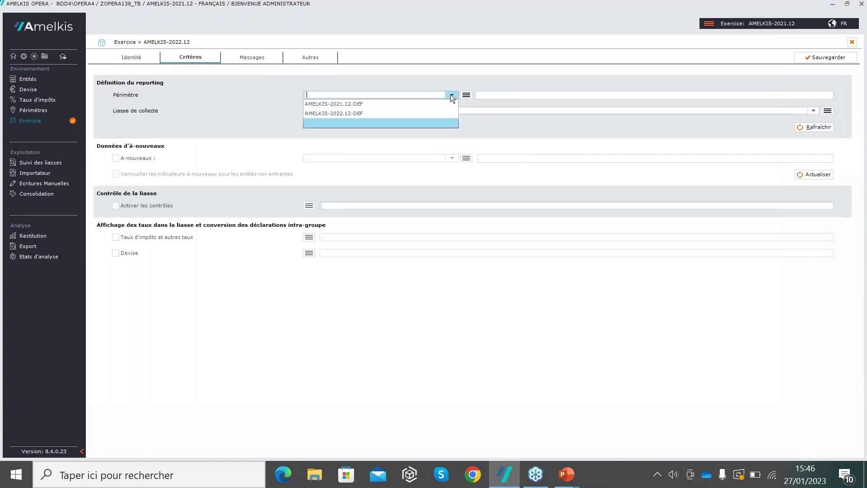
{"action": "left_click", "coordinate": [370, 113]}
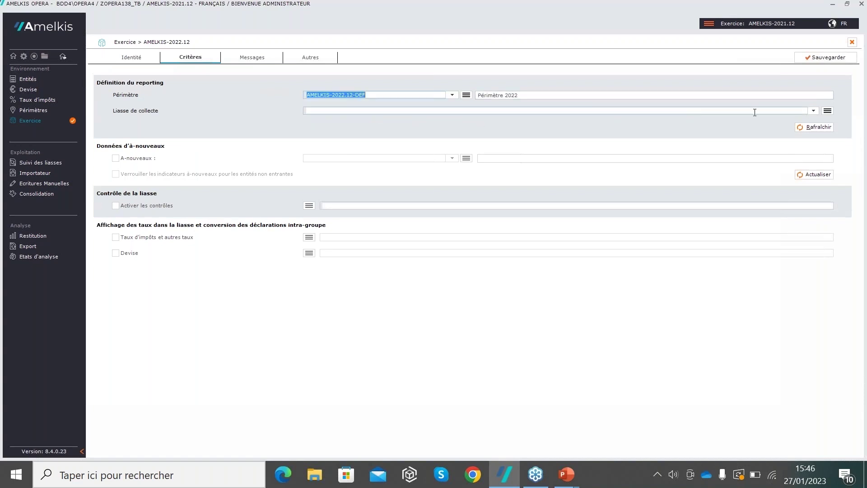
{"action": "left_click", "coordinate": [813, 111]}
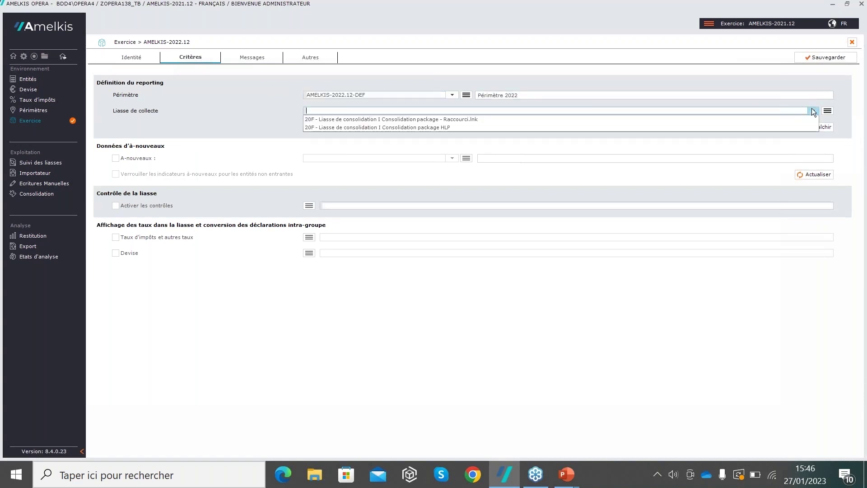
{"action": "left_click", "coordinate": [432, 120]}
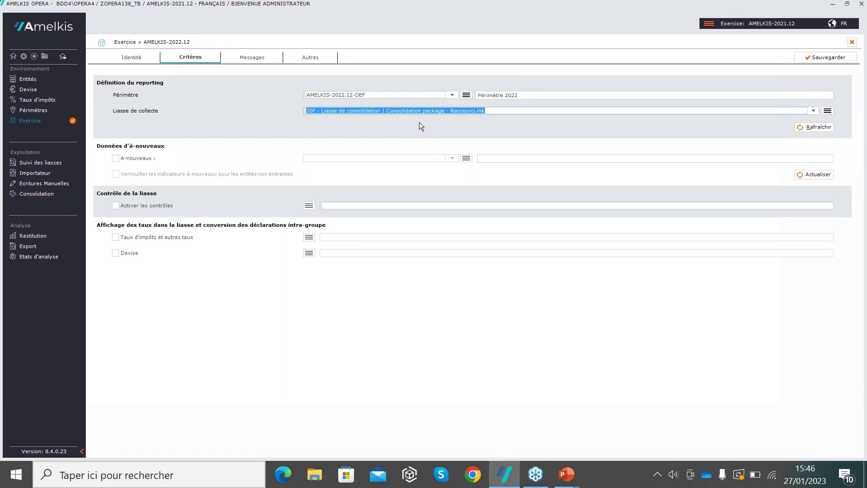
Step: Enable the A-nouveaux for the exercice and take them from AMELKIS-2021.12
{"action": "left_click", "coordinate": [116, 158]}
{"action": "left_click", "coordinate": [447, 159]}
{"action": "left_click", "coordinate": [364, 168]}
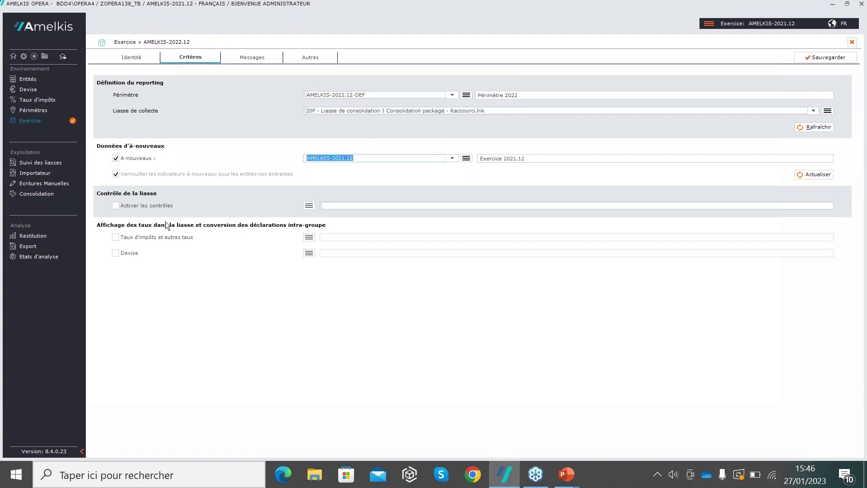
Step: Activate the liasse controls with control families Niveau 0, Niveau 1, Niveau 1.1, Niveau 2 and Niveau 2.1
{"action": "left_click", "coordinate": [116, 206]}
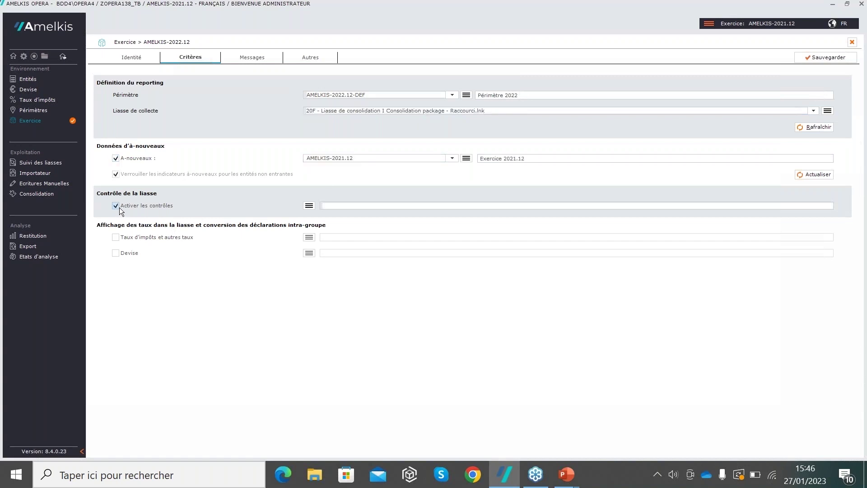
{"action": "left_click", "coordinate": [309, 206]}
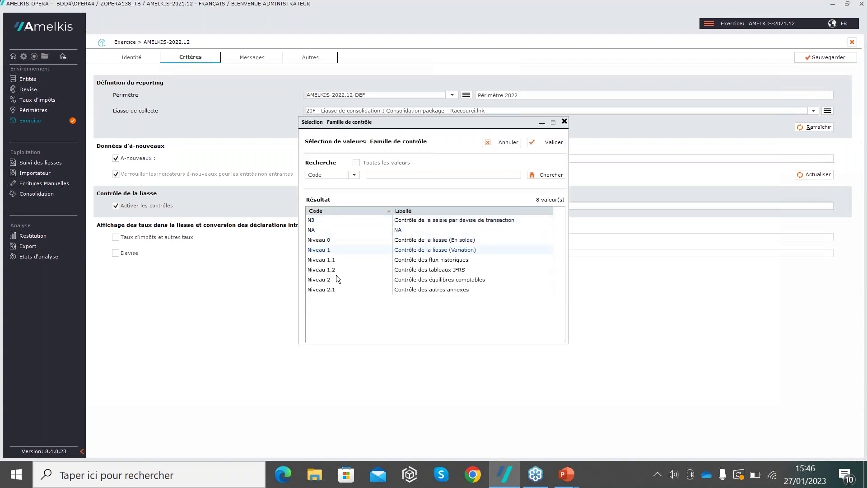
{"action": "left_click", "coordinate": [426, 243]}
{"action": "left_click", "coordinate": [435, 251]}
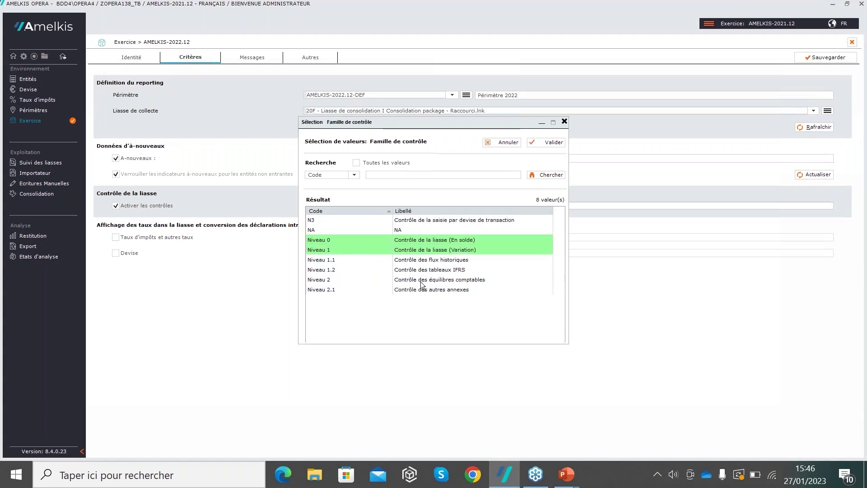
{"action": "left_click", "coordinate": [424, 282]}
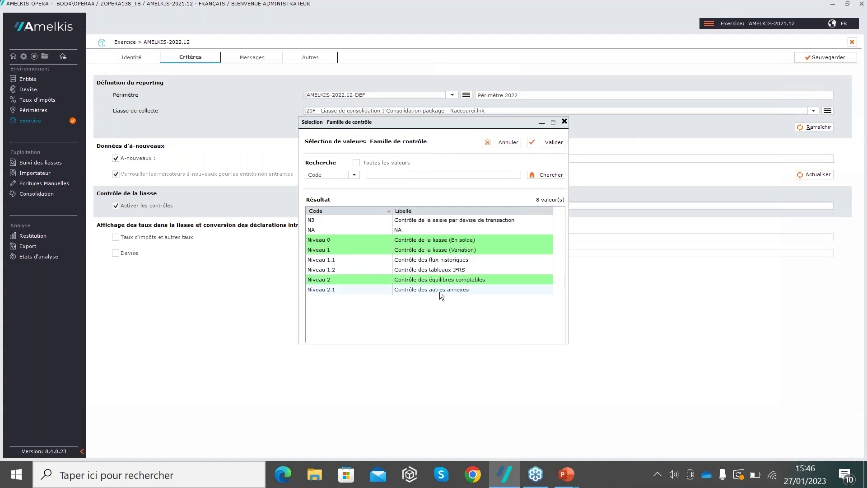
{"action": "left_click", "coordinate": [406, 260]}
{"action": "left_click", "coordinate": [382, 290]}
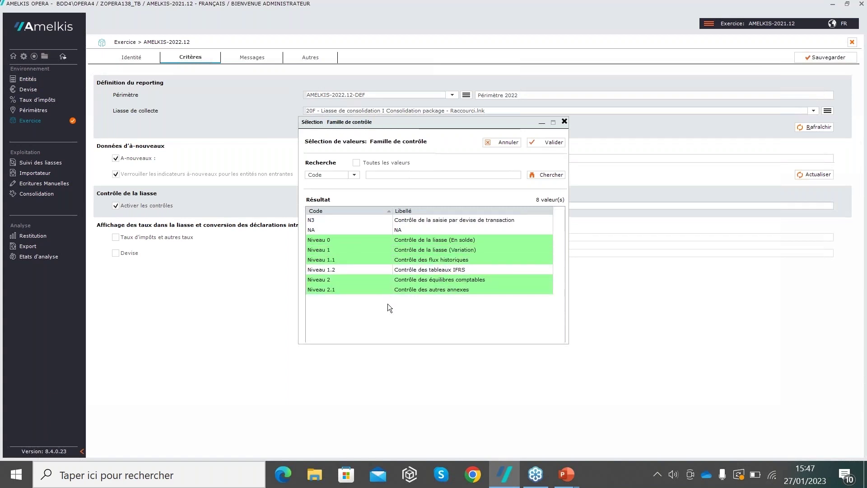
{"action": "left_click", "coordinate": [536, 143]}
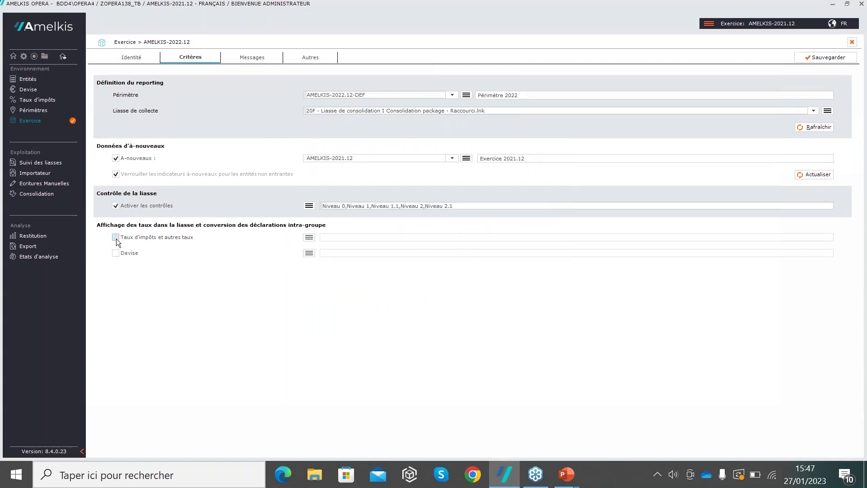
Step: Enable the tax rates and the currency rates in the liasse, choosing the 2022.12-DEF set for both
{"action": "left_click", "coordinate": [309, 237]}
{"action": "left_click", "coordinate": [378, 229]}
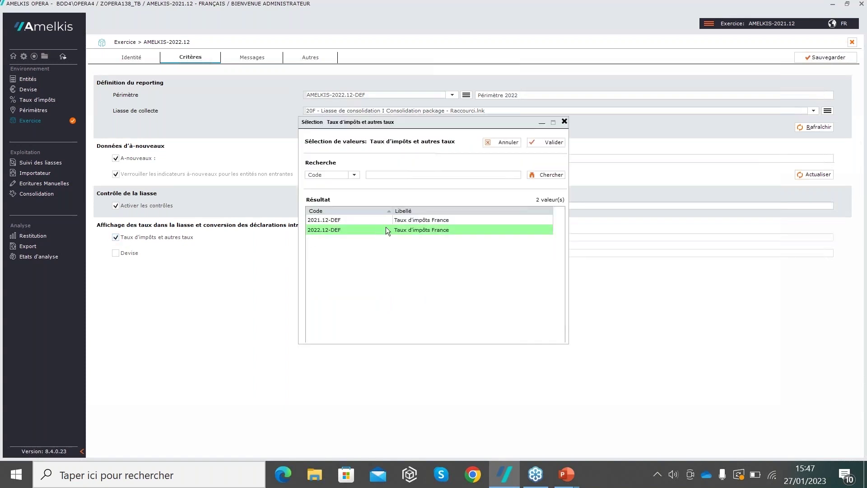
{"action": "left_click", "coordinate": [545, 142]}
{"action": "left_click", "coordinate": [121, 253]}
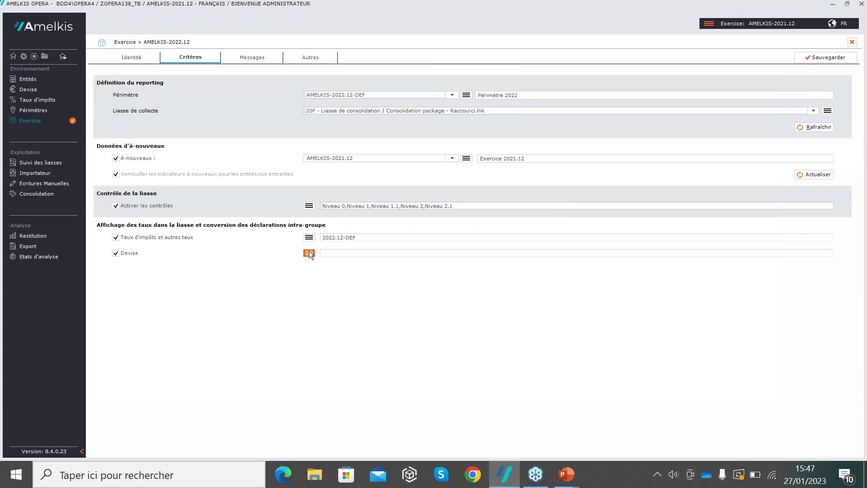
{"action": "left_click", "coordinate": [309, 252]}
{"action": "left_click", "coordinate": [412, 229]}
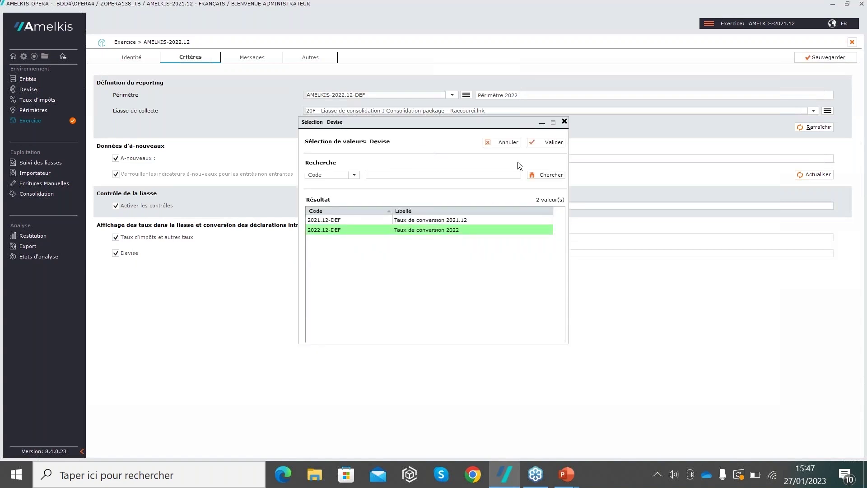
{"action": "left_click", "coordinate": [550, 143]}
Step: Save the AMELKIS-2022.12 exercice and accept switching to the new reporting
{"action": "left_click", "coordinate": [823, 58]}
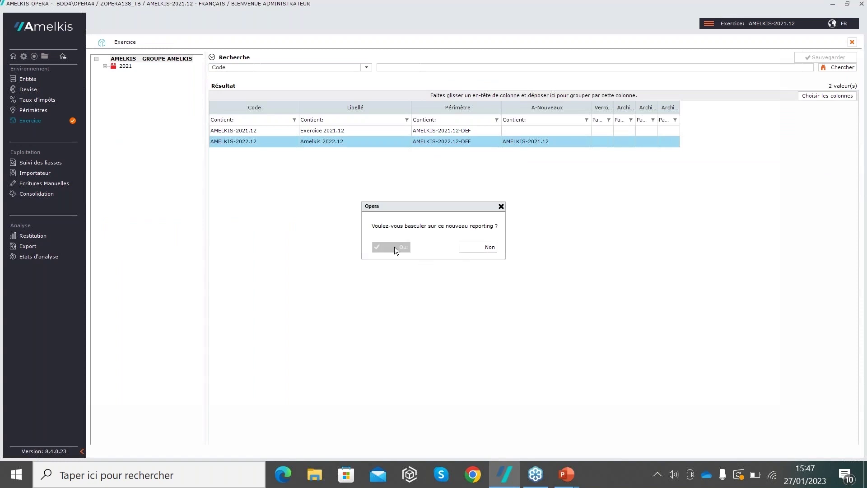
{"action": "left_click", "coordinate": [395, 247]}
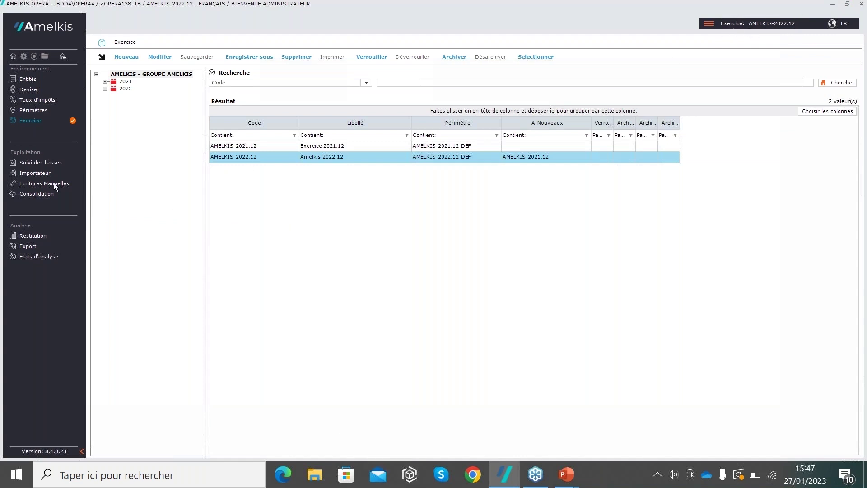
Step: Open entity AM01's liasse from the liasse follow-up, examine the F00 opening column and its control cells in the Balance form, and close it
{"action": "left_click", "coordinate": [33, 163]}
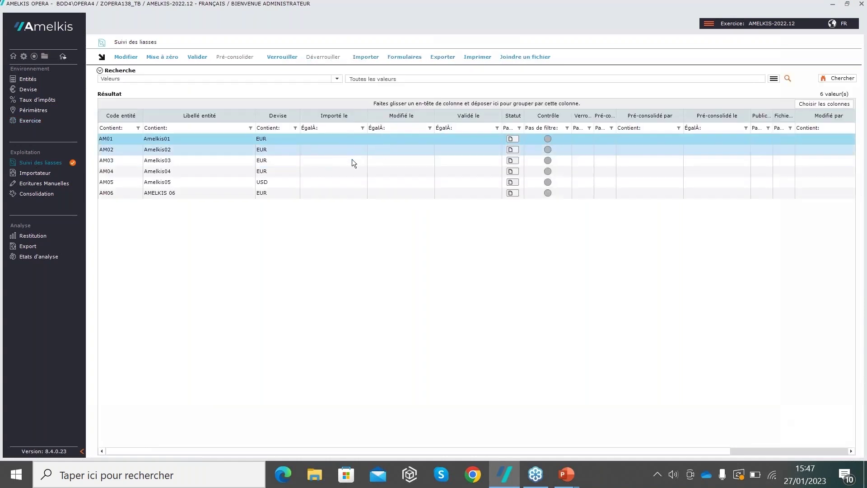
{"action": "double_click", "coordinate": [337, 138]}
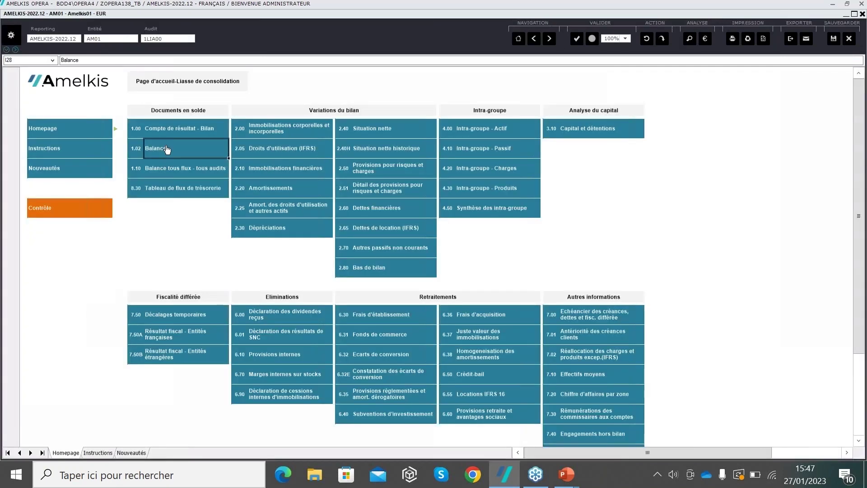
{"action": "left_click", "coordinate": [167, 149]}
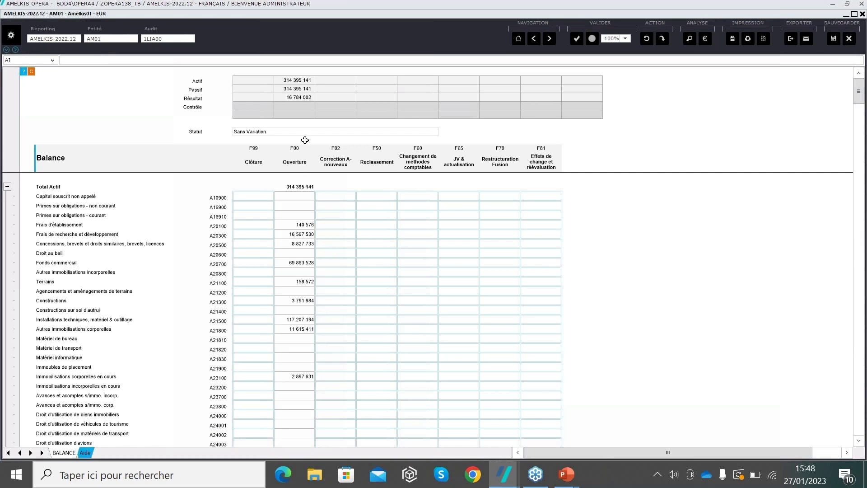
{"action": "left_click_drag", "start_coordinate": [300, 379], "coordinate": [289, 104]}
{"action": "left_click", "coordinate": [290, 104]}
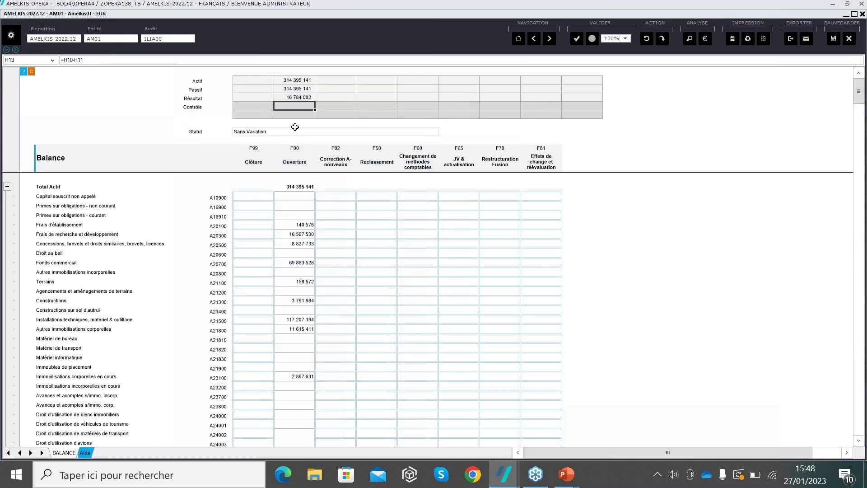
{"action": "left_click", "coordinate": [297, 114]}
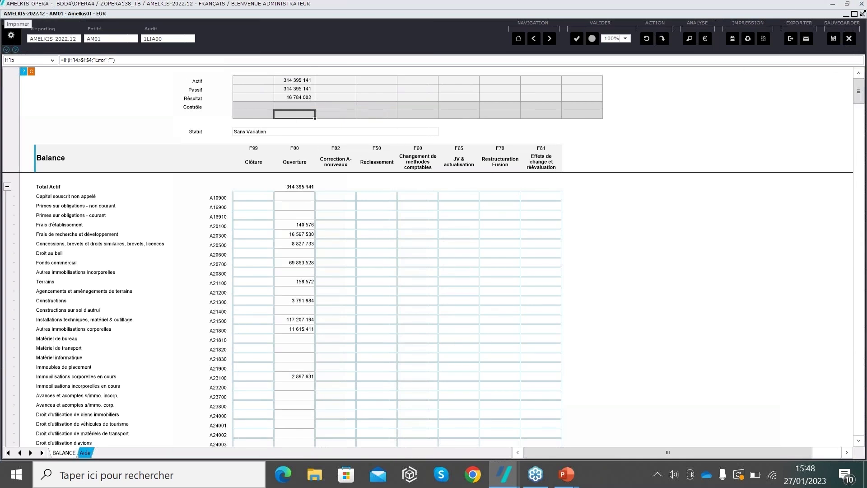
{"action": "left_click", "coordinate": [863, 14]}
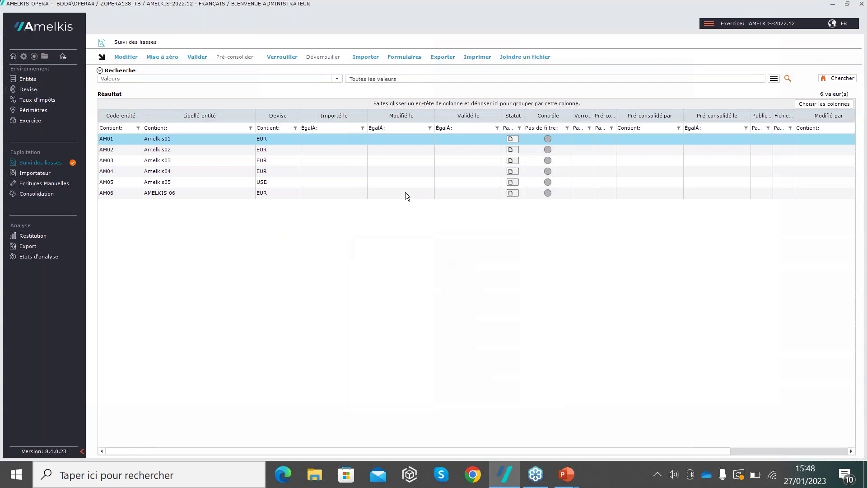
Step: Switch the active reporting to AMELKIS-2021.12
{"action": "left_click", "coordinate": [708, 24]}
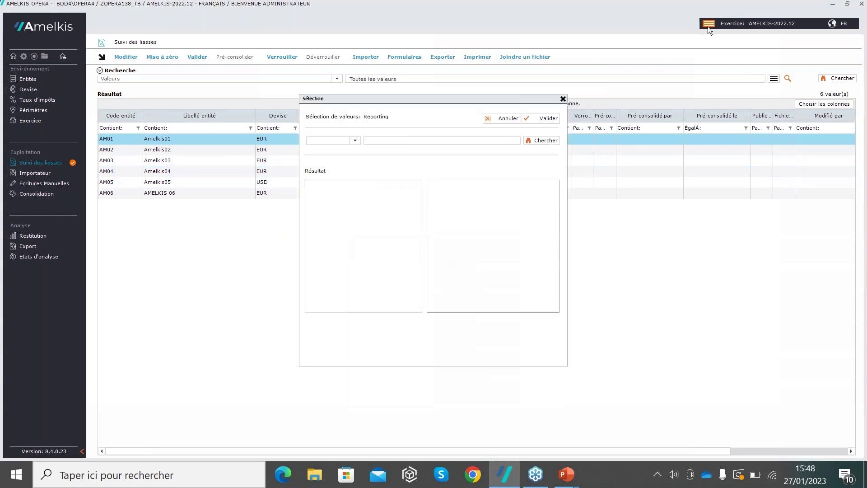
{"action": "left_click", "coordinate": [321, 194]}
{"action": "left_click", "coordinate": [350, 203]}
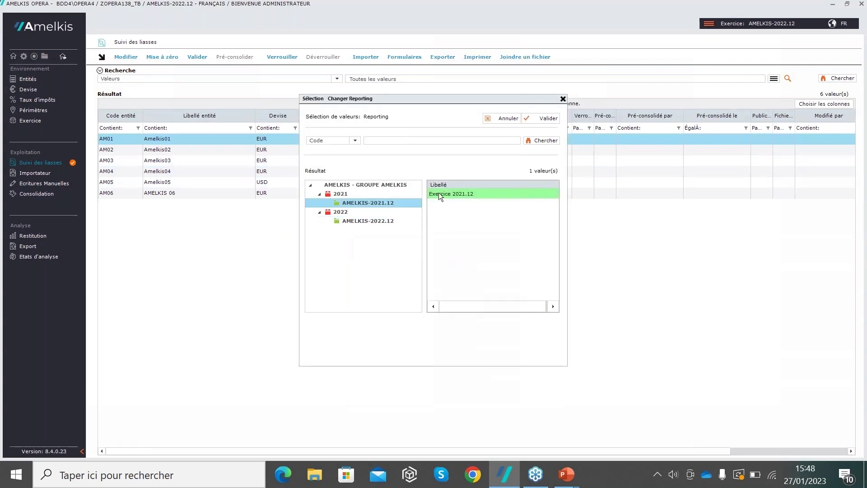
{"action": "left_click", "coordinate": [539, 117]}
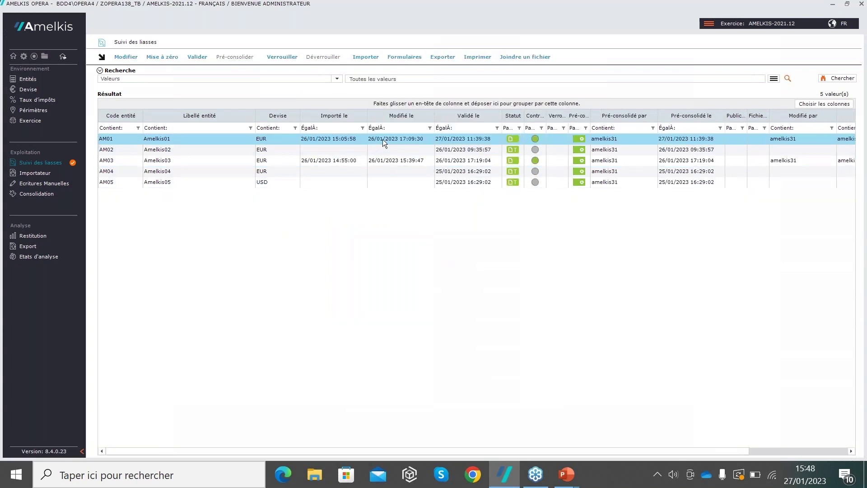
Step: Open entity AM03's liasse and look over the form sections on its consolidation package homepage
{"action": "left_click", "coordinate": [380, 161]}
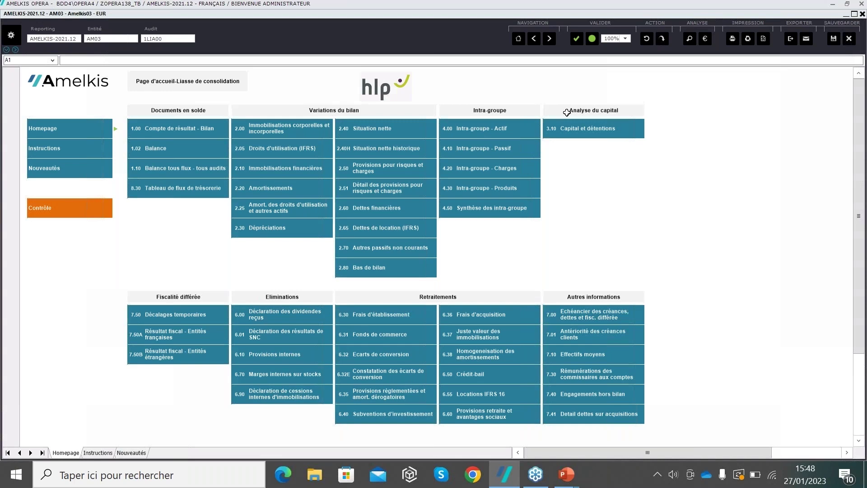
{"action": "left_click_drag", "start_coordinate": [72, 270], "coordinate": [87, 415]}
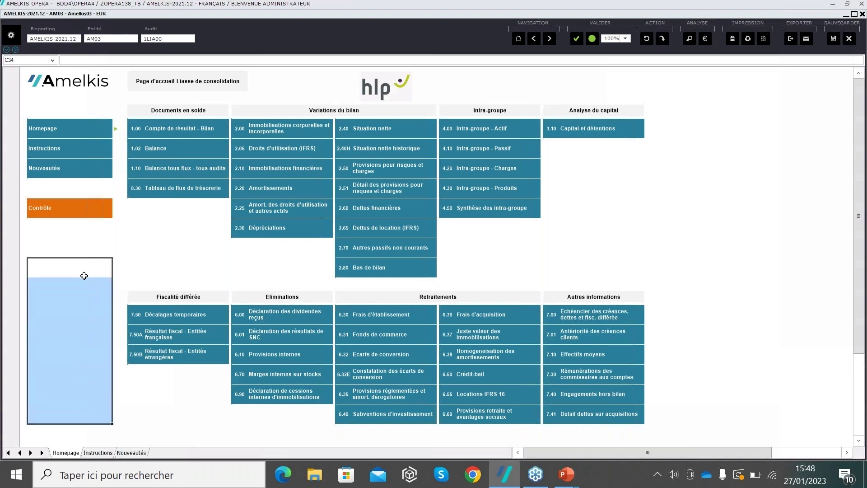
{"action": "left_click_drag", "start_coordinate": [83, 272], "coordinate": [96, 417]}
{"action": "left_click", "coordinate": [189, 414]}
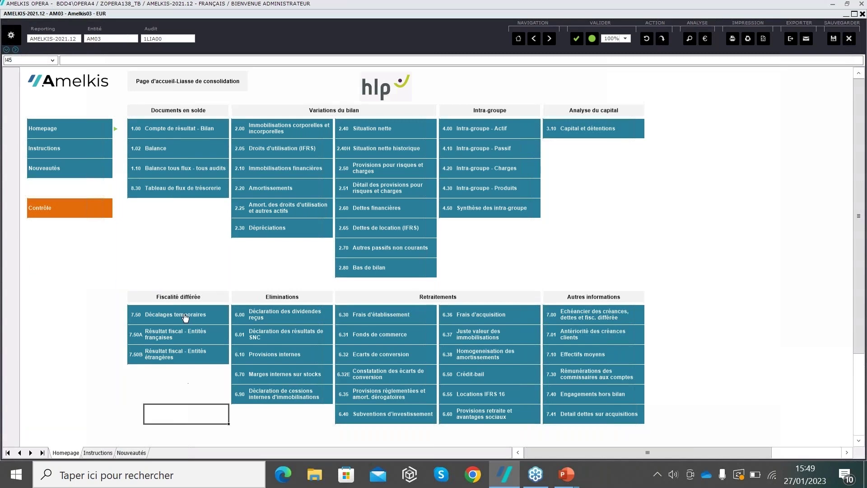
{"action": "left_click_drag", "start_coordinate": [38, 99], "coordinate": [676, 276]}
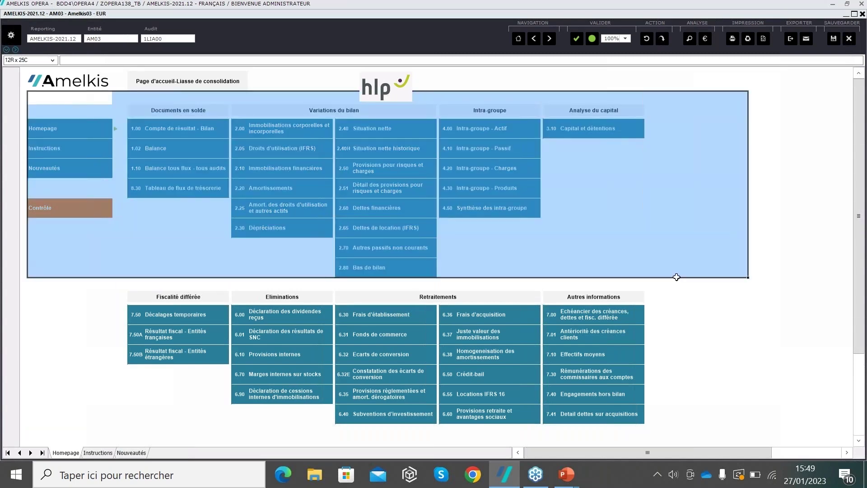
{"action": "left_click", "coordinate": [655, 261]}
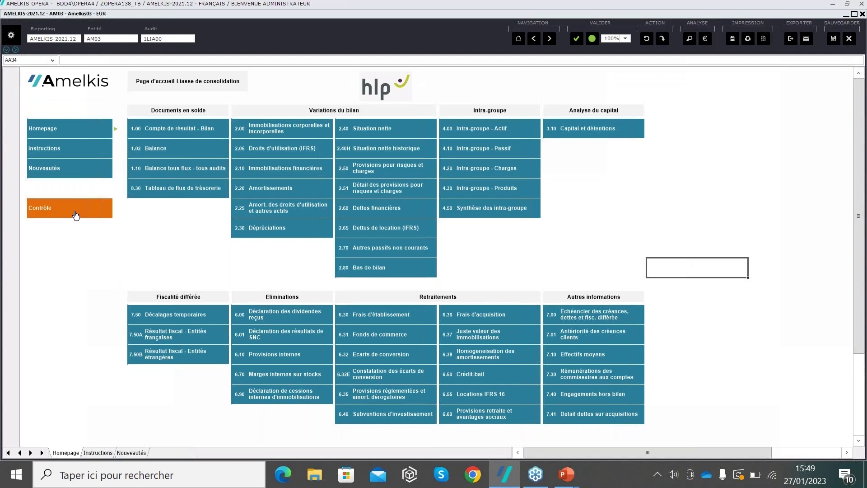
Step: Open the Balance form of AM03 and examine the asset amounts in the F99 closing column
{"action": "left_click", "coordinate": [183, 151]}
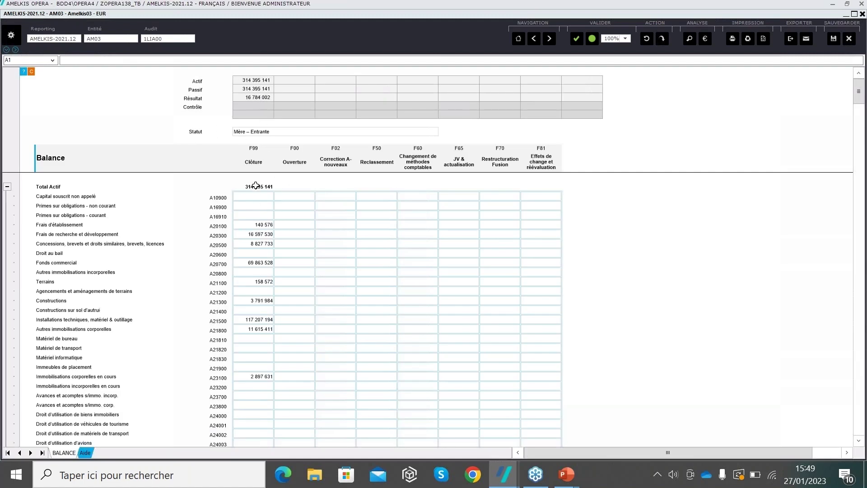
{"action": "left_click_drag", "start_coordinate": [255, 186], "coordinate": [266, 300]}
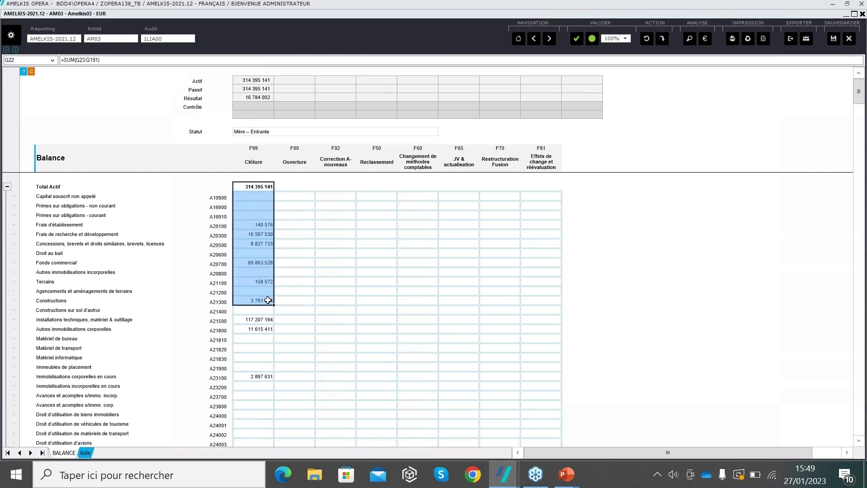
{"action": "left_click", "coordinate": [260, 253]}
{"action": "left_click", "coordinate": [262, 236]}
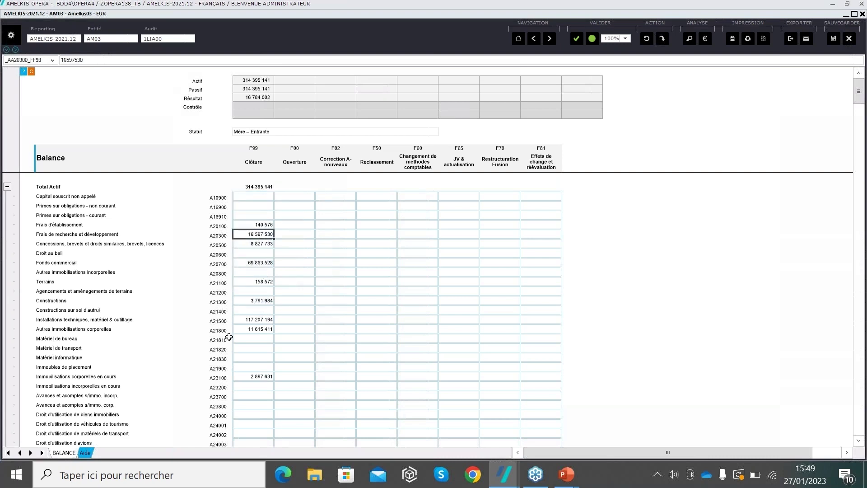
{"action": "left_click", "coordinate": [256, 248]}
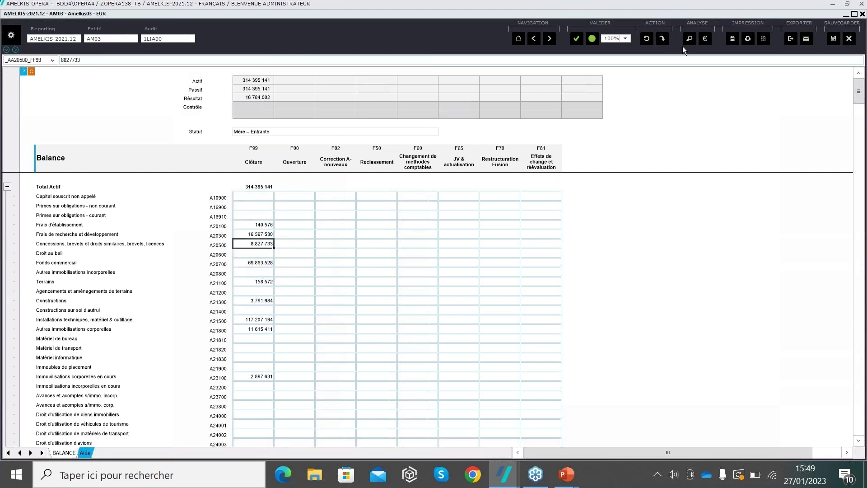
Step: Display the account detail behind the F99 closing amount of item A20500, enlarge the detail window to read it, and close it
{"action": "left_click", "coordinate": [706, 40]}
{"action": "left_click_drag", "start_coordinate": [556, 342], "coordinate": [640, 335]}
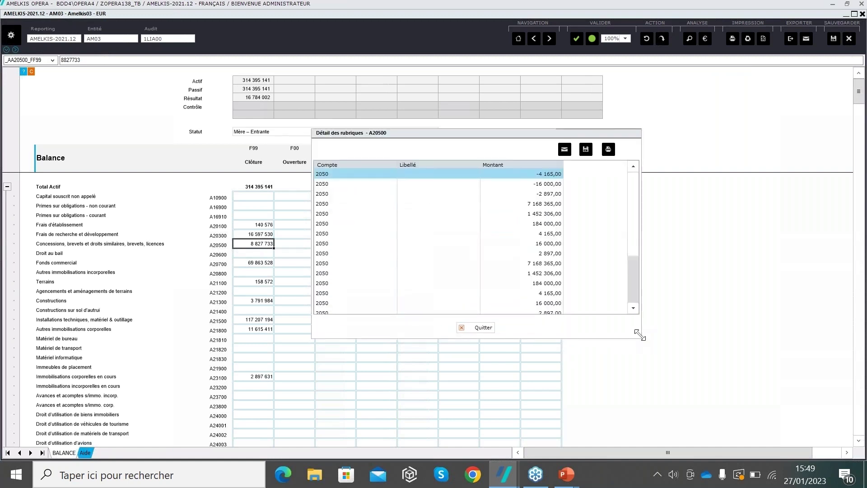
{"action": "left_click", "coordinate": [475, 332]}
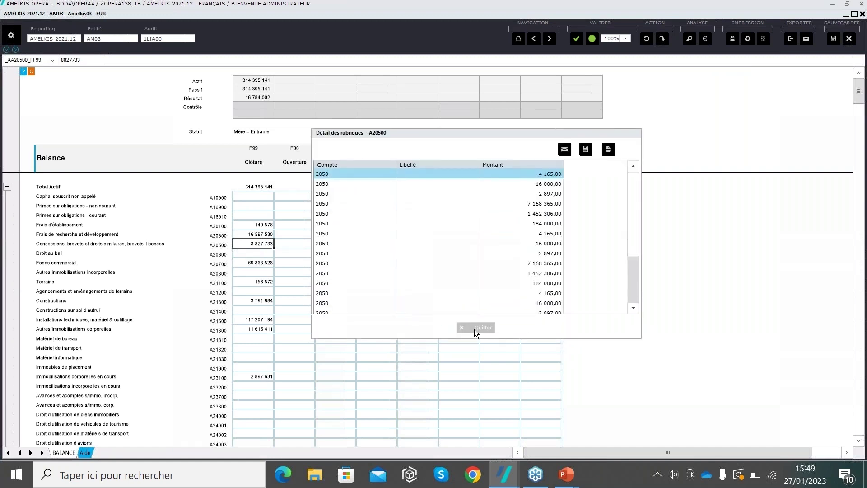
Step: Look over the list of analysis reports available for the F99 amount of item A20300, and close the list
{"action": "left_click", "coordinate": [261, 234]}
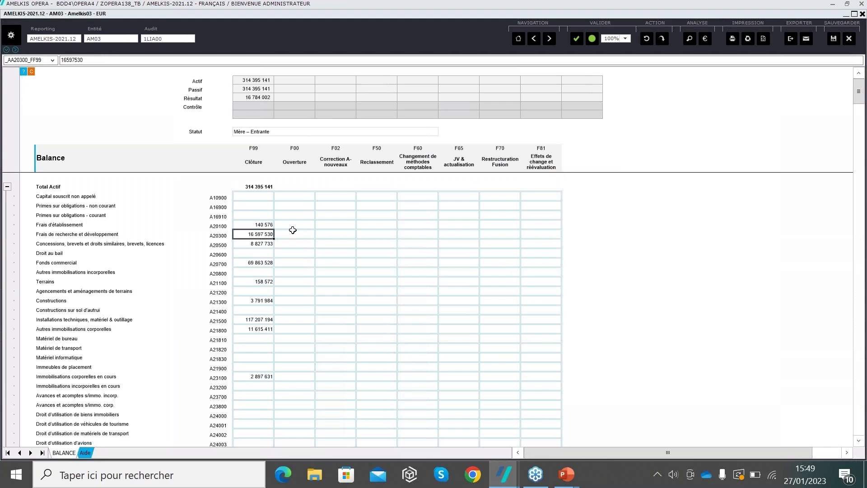
{"action": "left_click", "coordinate": [690, 40]}
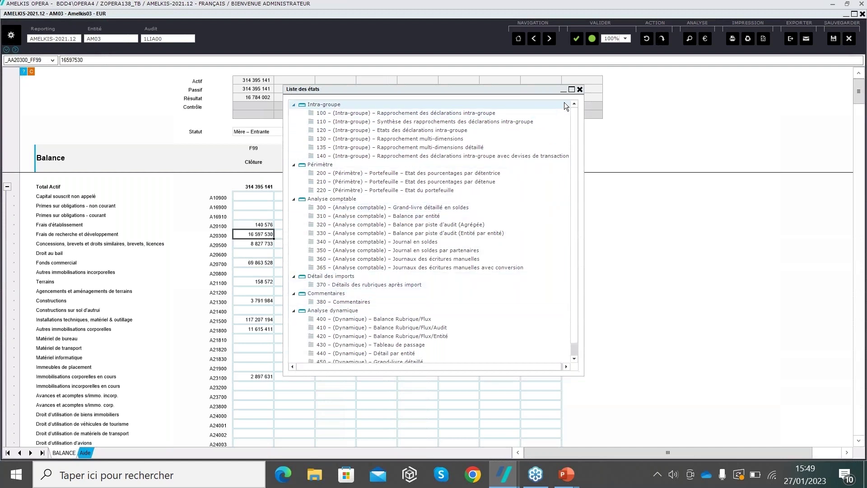
{"action": "left_click", "coordinate": [580, 89]}
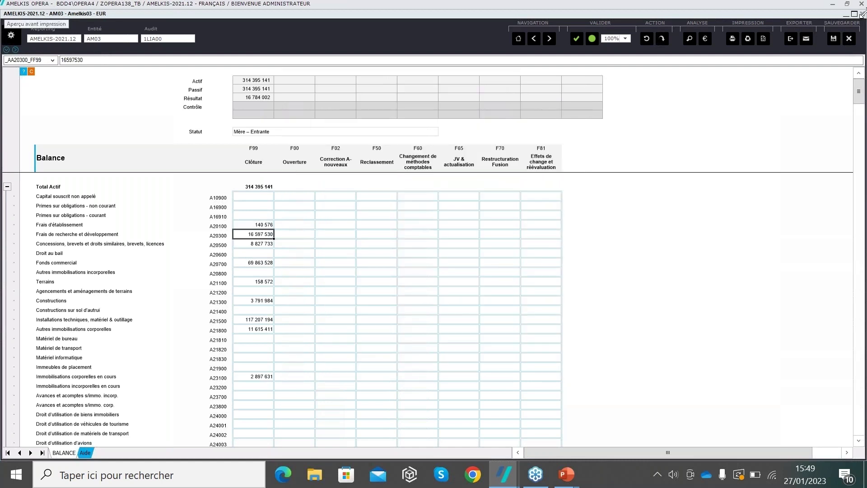
Step: Open AM03's form 2.00 Immobilisations corporelles et incorporelles and examine the F00 opening, F99 closing and F20 increase columns
{"action": "left_click", "coordinate": [518, 48]}
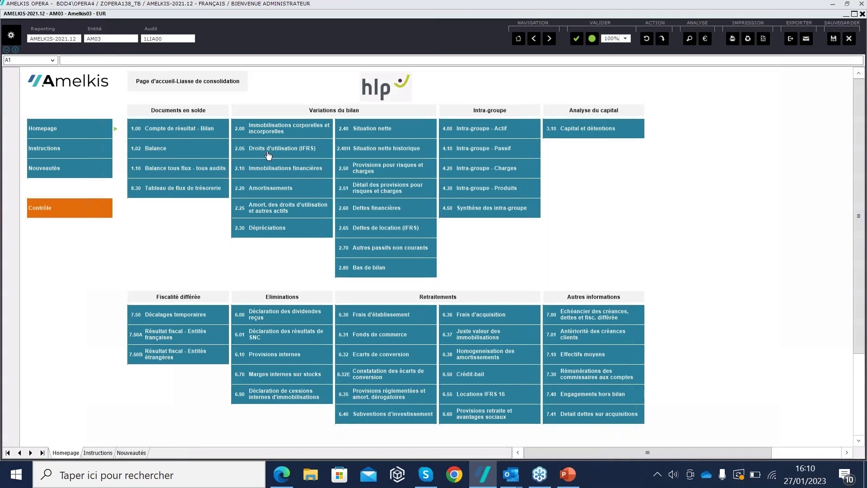
{"action": "left_click", "coordinate": [307, 130]}
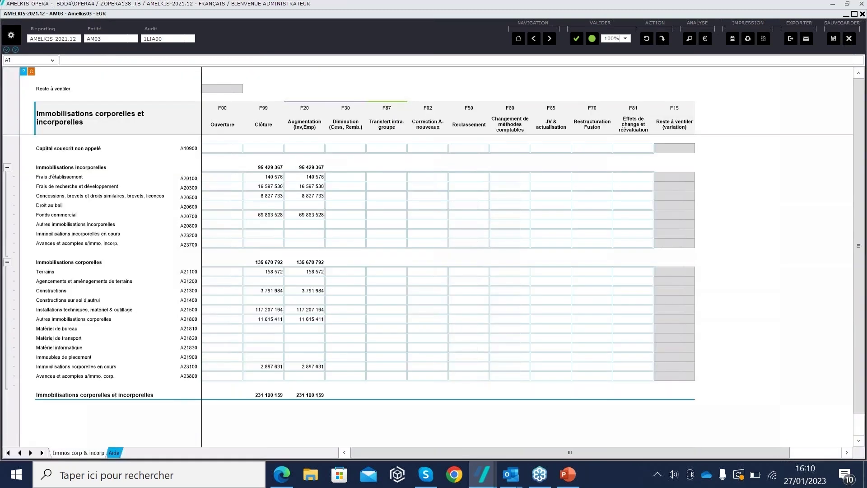
{"action": "left_click_drag", "start_coordinate": [224, 109], "coordinate": [226, 255]}
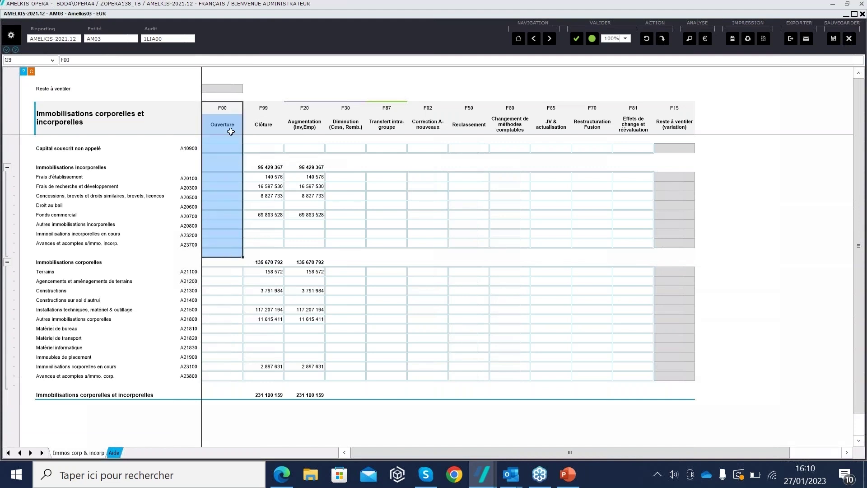
{"action": "left_click_drag", "start_coordinate": [221, 108], "coordinate": [218, 245]}
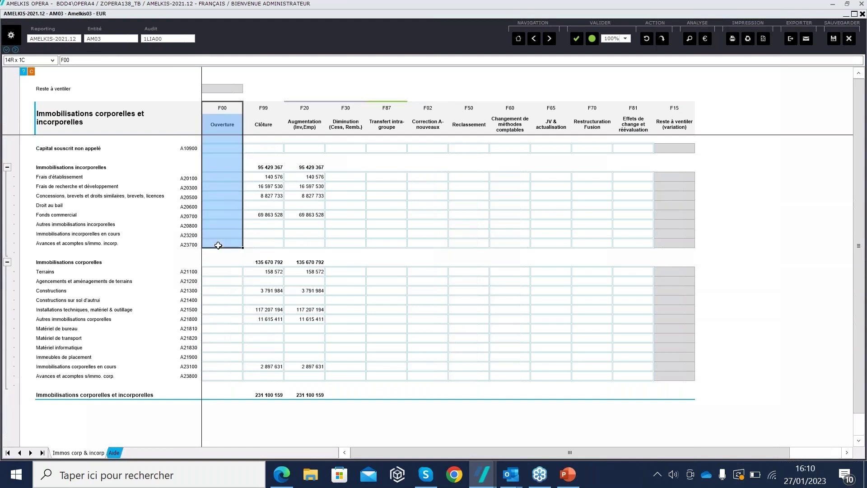
{"action": "left_click_drag", "start_coordinate": [264, 130], "coordinate": [261, 232]}
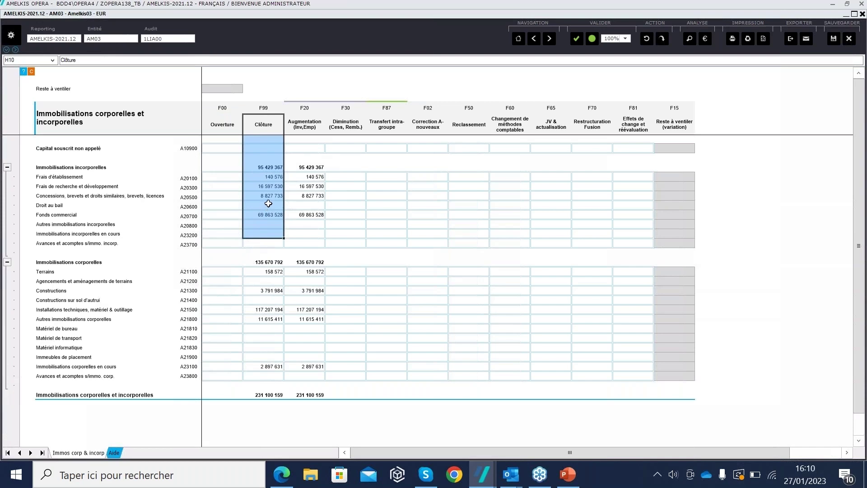
{"action": "left_click", "coordinate": [302, 185]}
Step: Open the Contrôle summary of AM03 to review the control results by level, and close the liasse
{"action": "left_click", "coordinate": [519, 39]}
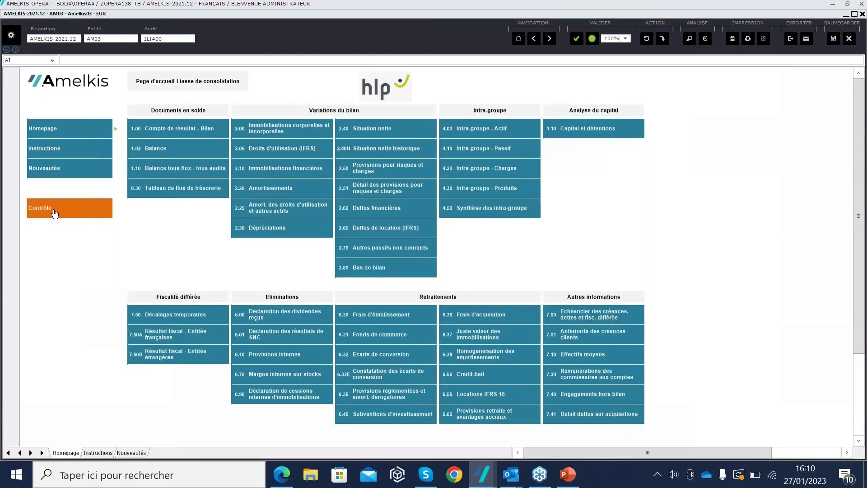
{"action": "left_click", "coordinate": [54, 212]}
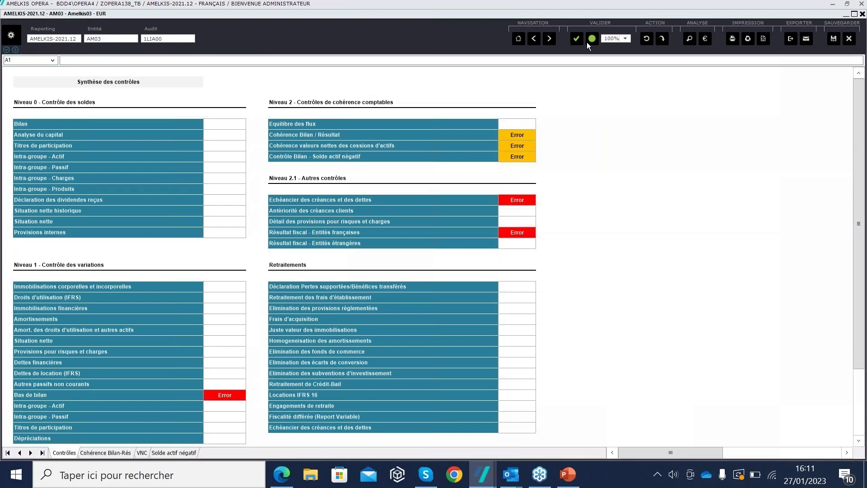
{"action": "left_click", "coordinate": [518, 39]}
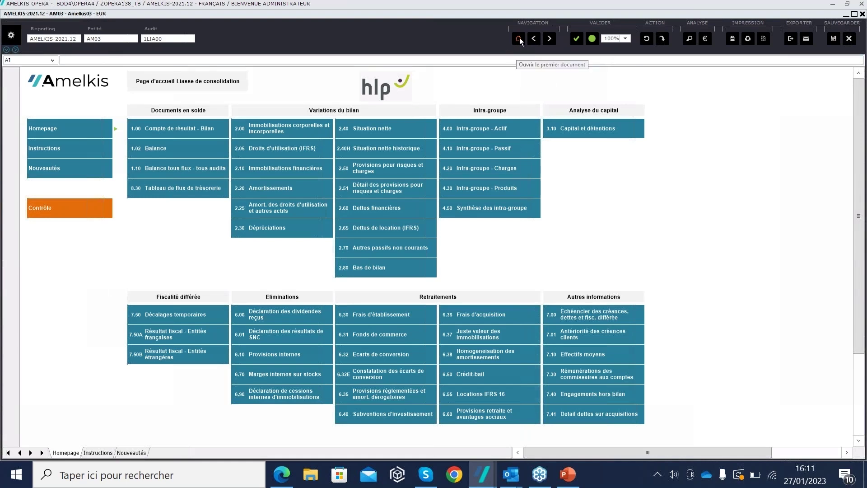
{"action": "left_click", "coordinate": [863, 15]}
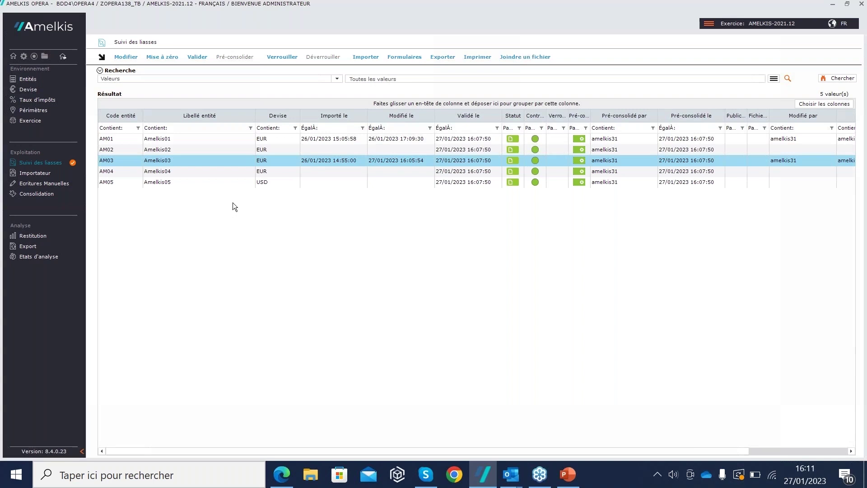
Step: Switch to the PowerPoint presentation, show the "Validation & Contrôles" slide full screen, and end the slideshow
{"action": "left_click", "coordinate": [40, 184]}
{"action": "key", "text": "alt+Tab"}
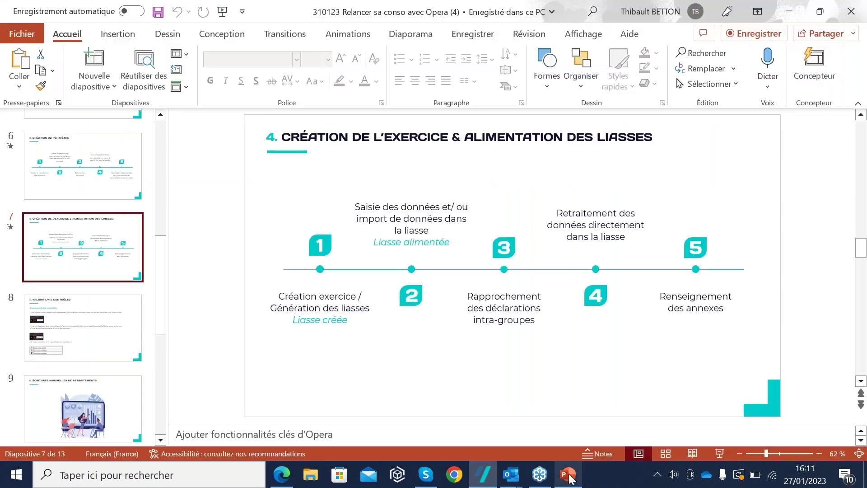
{"action": "left_click", "coordinate": [56, 333]}
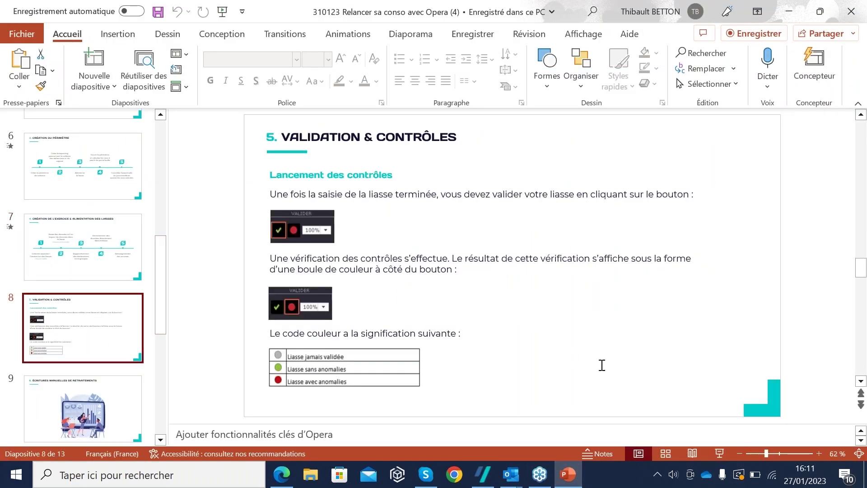
{"action": "left_click", "coordinate": [719, 453]}
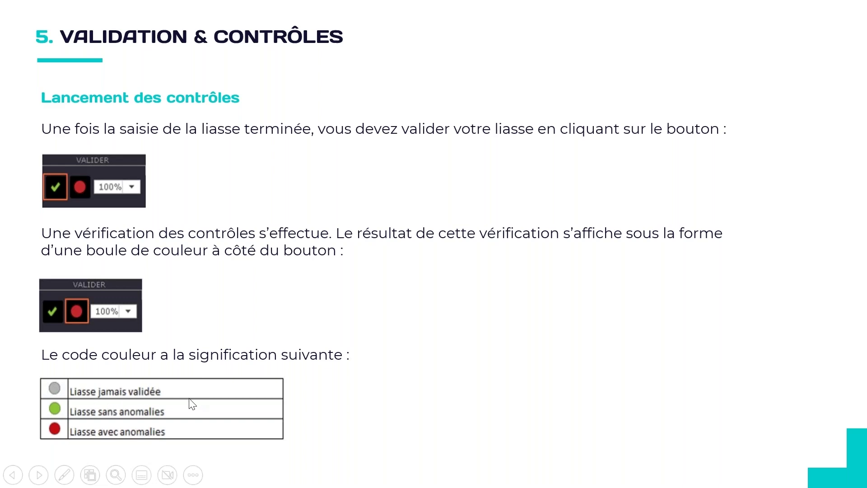
{"action": "key", "text": "Escape"}
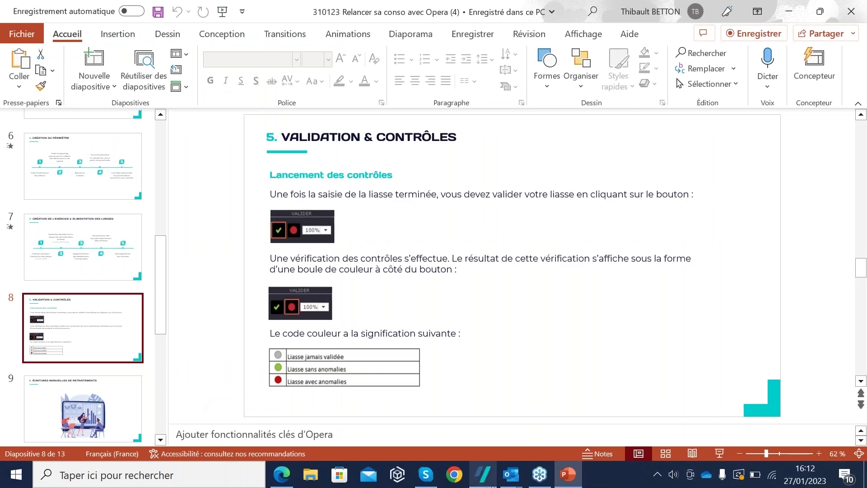
Step: Check the liasse statuses in Amelkis Opera, and return to PowerPoint to present slides 8 and 9 full screen
{"action": "left_click", "coordinate": [483, 474]}
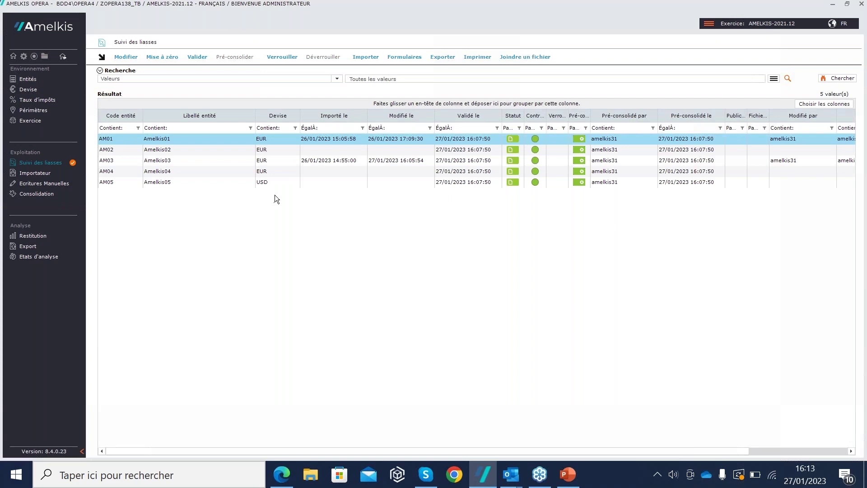
{"action": "left_click", "coordinate": [568, 474]}
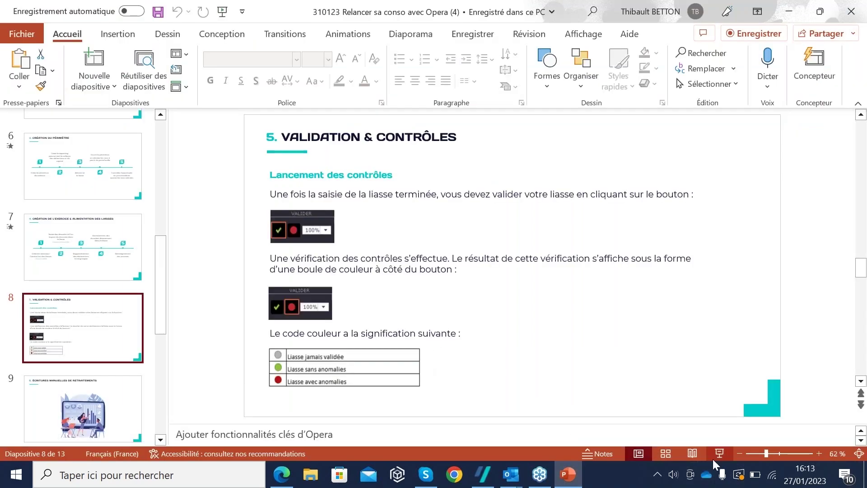
{"action": "key", "text": "shift+F5"}
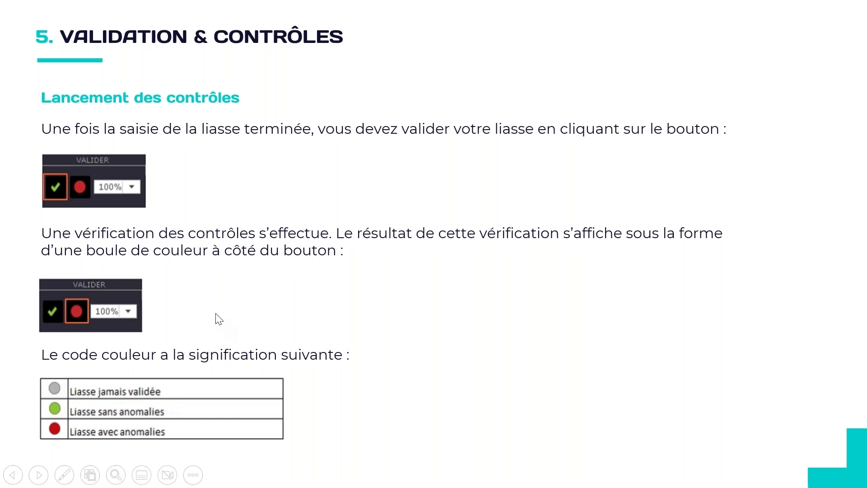
{"action": "left_click", "coordinate": [249, 268]}
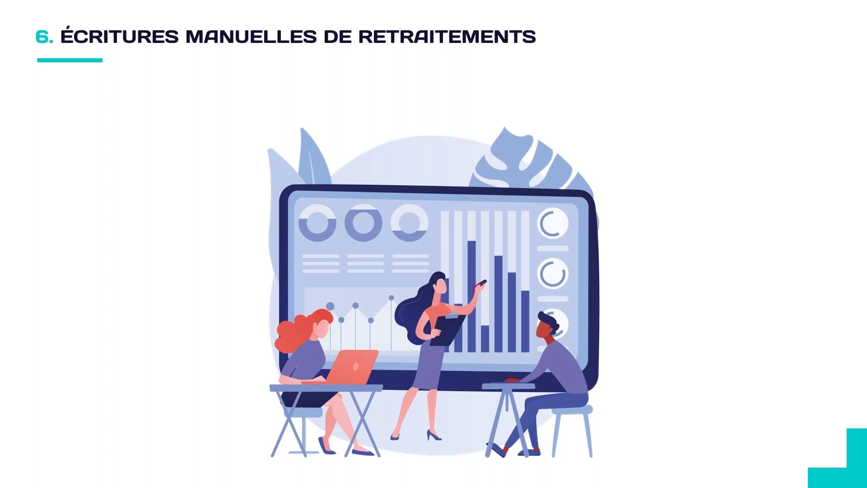
Step: Switch to Amelkis Opera and open the manual entry REC03 "Amo ecart acq" of entity AM03
{"action": "key", "text": "alt+Tab"}
{"action": "key", "text": "alt+Tab"}
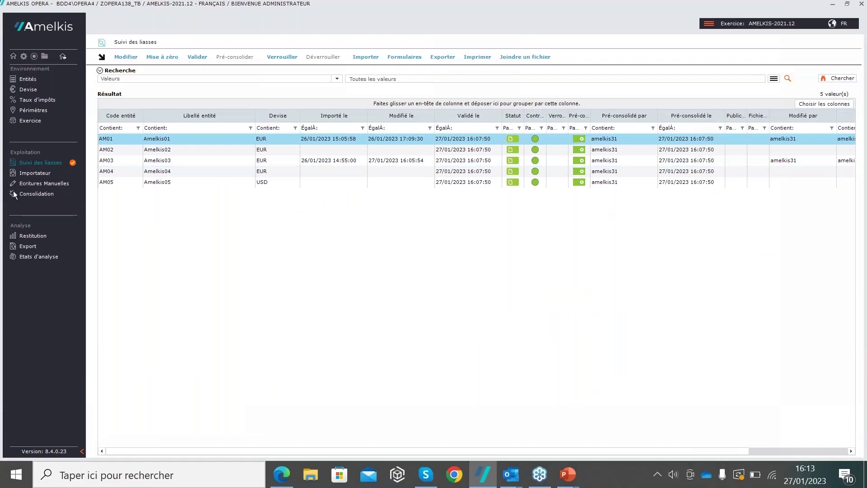
{"action": "left_click", "coordinate": [50, 183]}
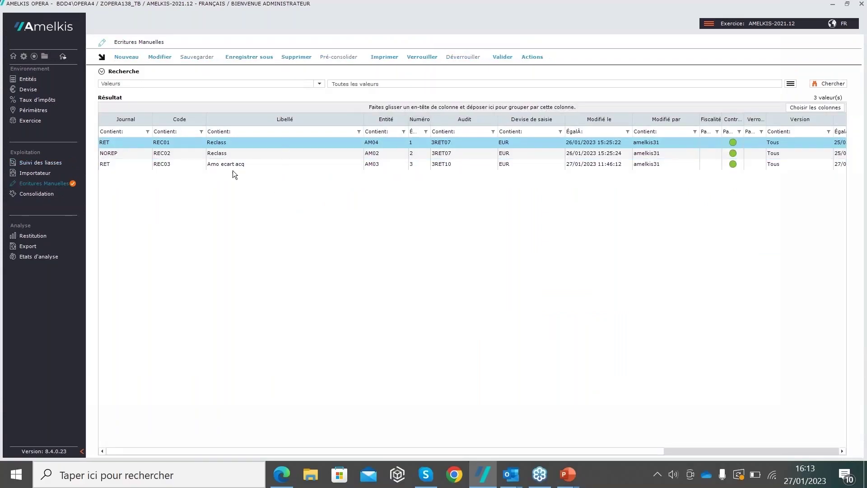
{"action": "double_click", "coordinate": [294, 164]}
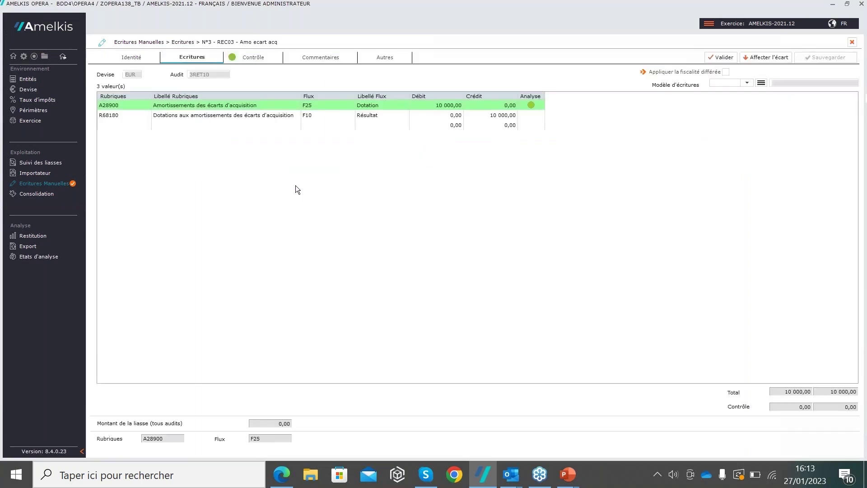
Step: Review the identity data of entry REC03 and the available journals, keeping the journal RET
{"action": "left_click", "coordinate": [126, 55]}
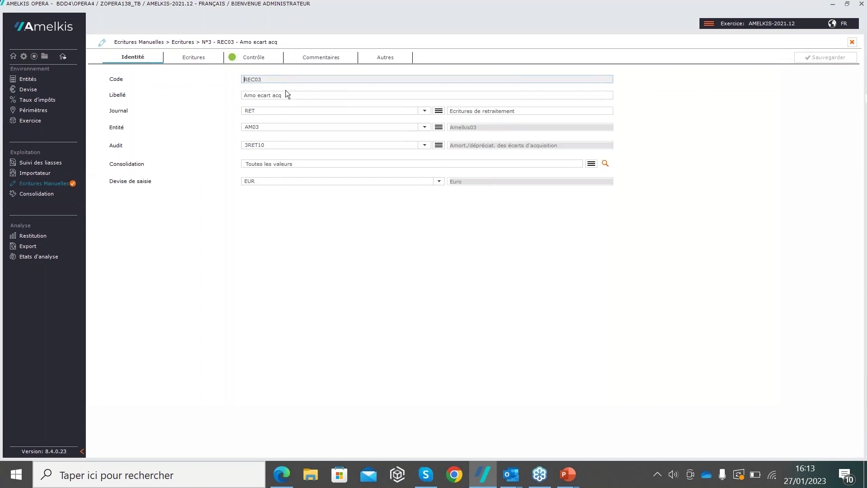
{"action": "left_click", "coordinate": [439, 111]}
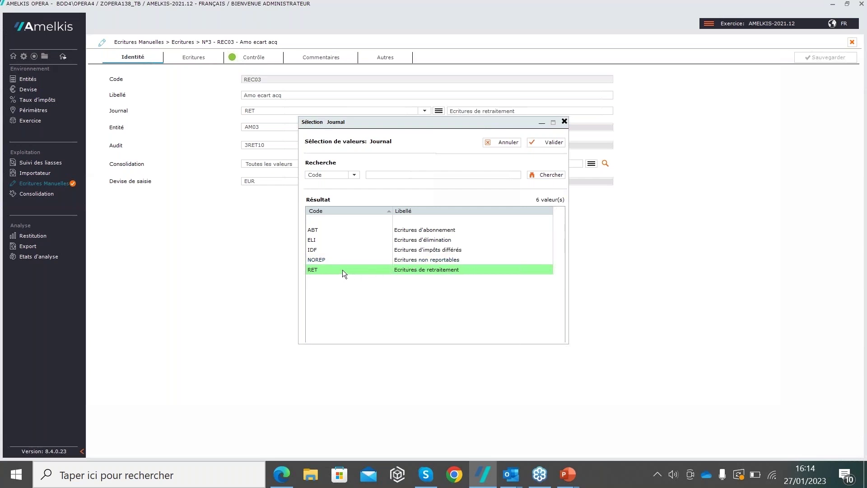
{"action": "left_click", "coordinate": [543, 142]}
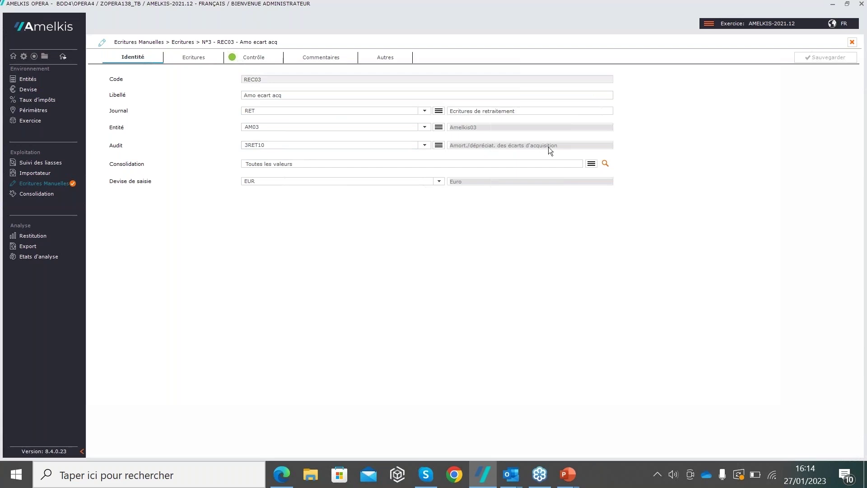
Step: Display the debit and credit lines of entry REC03 and validate them
{"action": "left_click", "coordinate": [201, 63]}
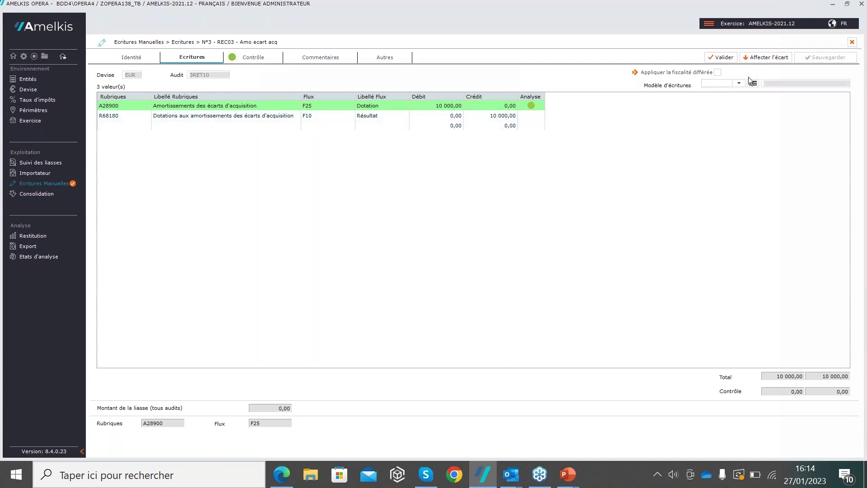
{"action": "left_click", "coordinate": [721, 57]}
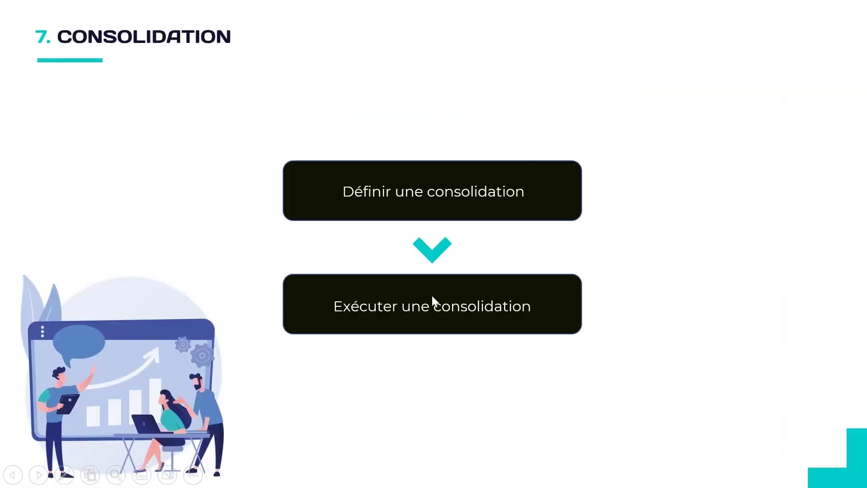
Step: Restart the PowerPoint slideshow full screen from the "Consolidation" slide
{"action": "key", "text": "Escape"}
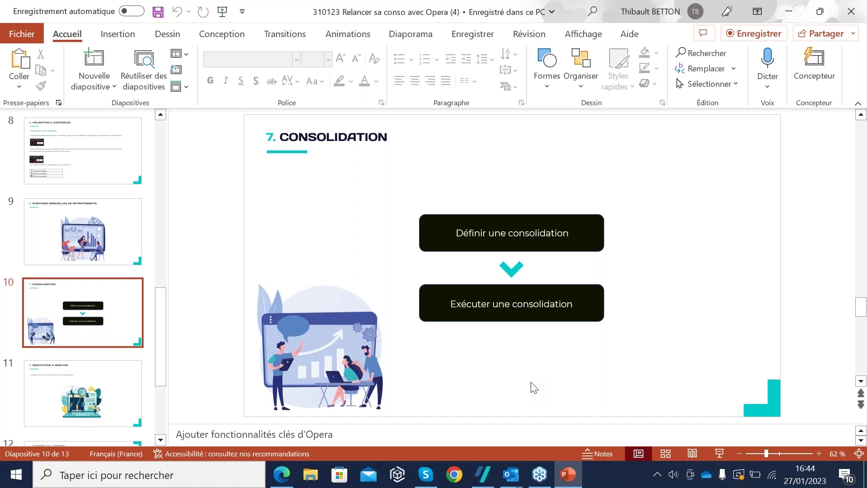
{"action": "key", "text": "shift+F5"}
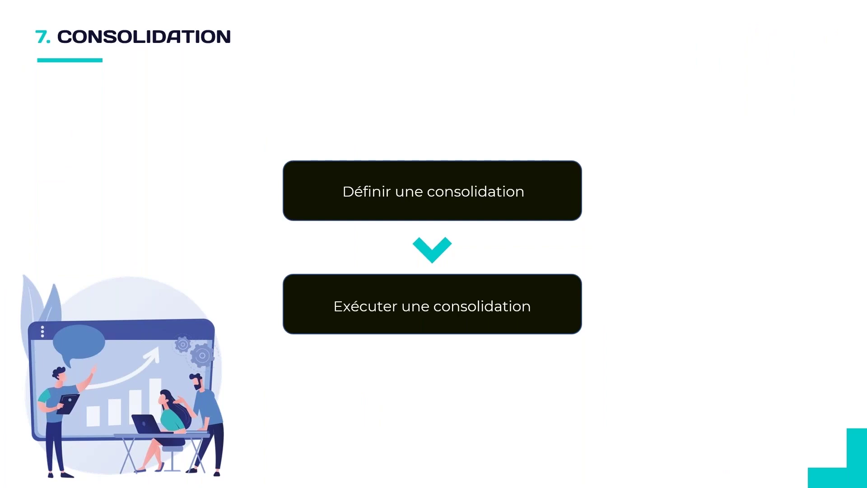
Step: Switch to Amelkis Opera and create a new consolidation with the code DEFHISTO, "Version définitive ( version historique)"
{"action": "key", "text": "super+Tab"}
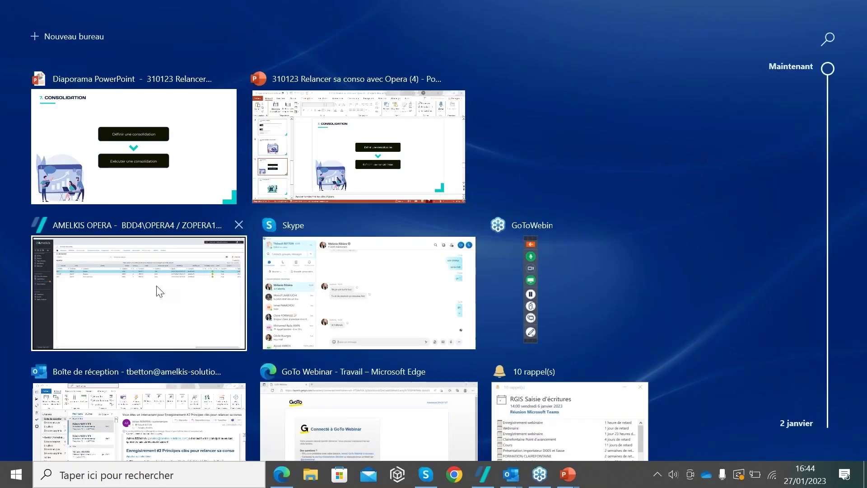
{"action": "left_click", "coordinate": [160, 291]}
{"action": "left_click", "coordinate": [31, 193]}
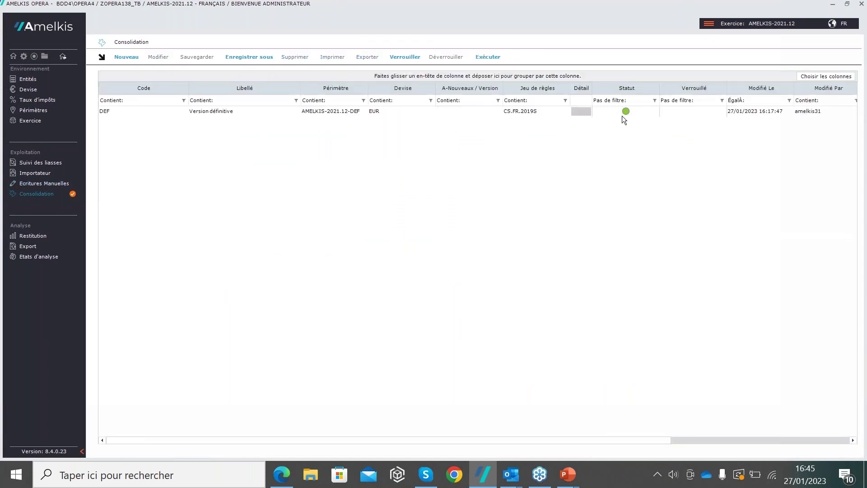
{"action": "left_click", "coordinate": [128, 58]}
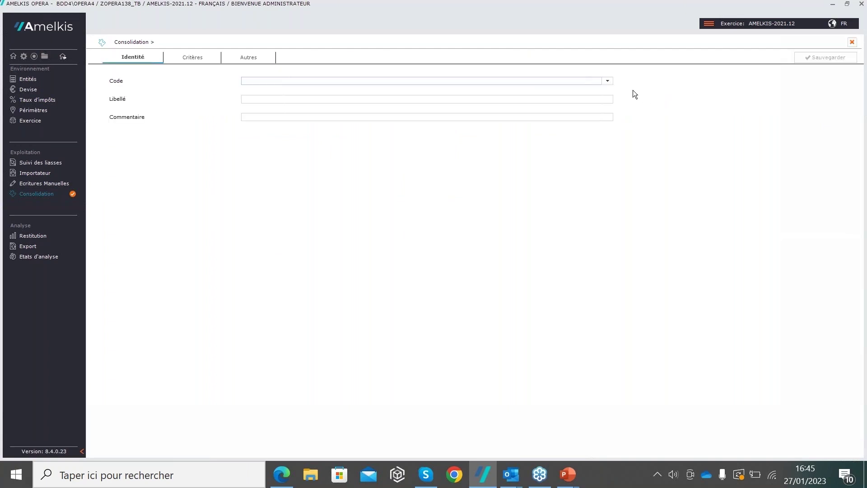
{"action": "left_click", "coordinate": [608, 80]}
{"action": "left_click", "coordinate": [349, 97]}
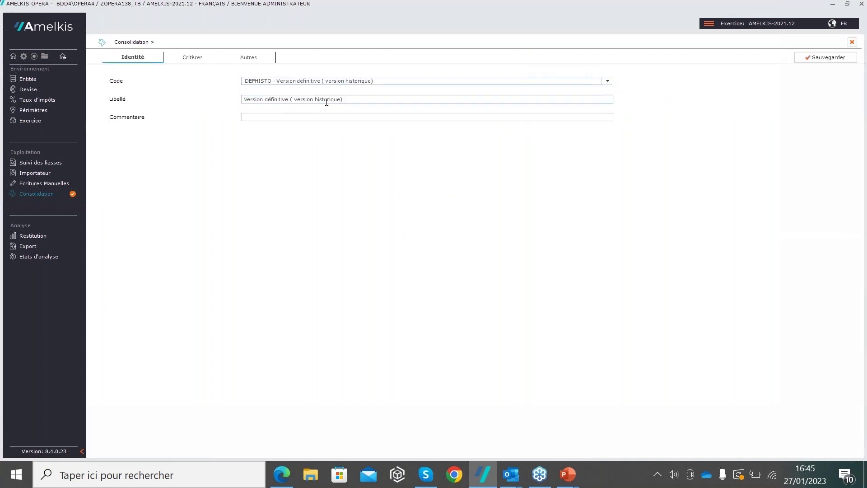
Step: In the new consolidation's criteria, set the Périmètre to AMELKIS-2022.12-DEF and the Devise to 2022.12-DEF
{"action": "left_click", "coordinate": [189, 55]}
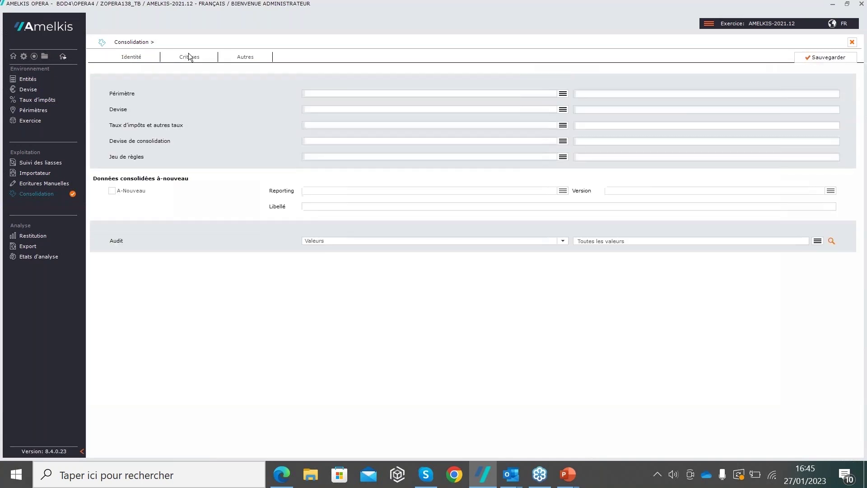
{"action": "left_click", "coordinate": [563, 95]}
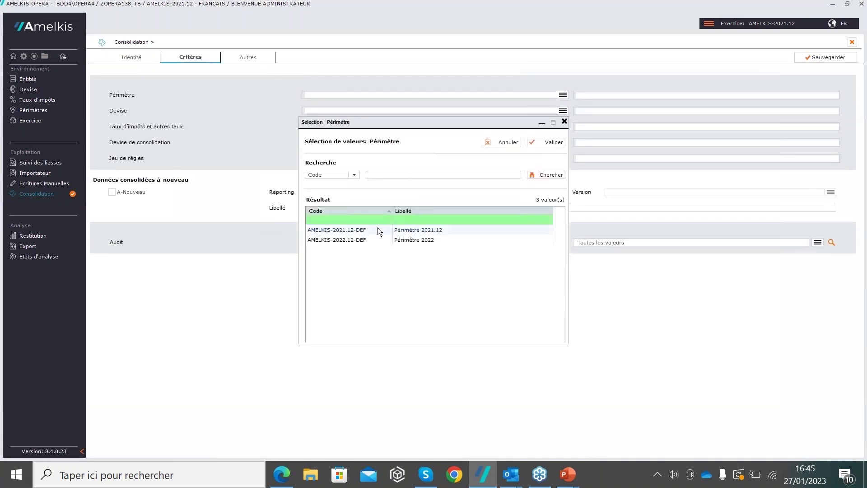
{"action": "left_click", "coordinate": [372, 239]}
{"action": "left_click", "coordinate": [546, 142]}
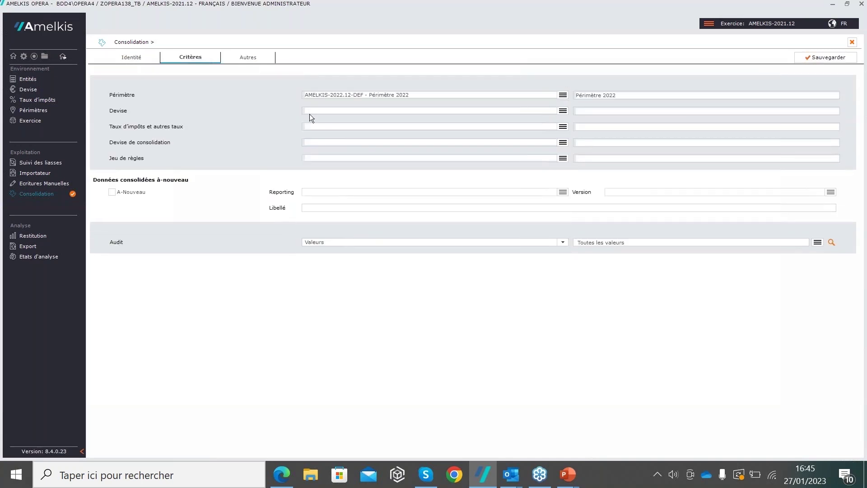
{"action": "left_click", "coordinate": [563, 110]}
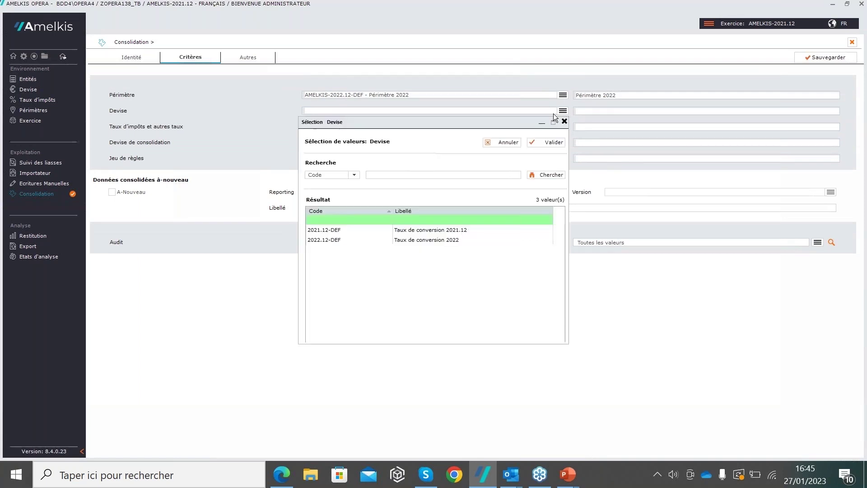
{"action": "left_click", "coordinate": [396, 239]}
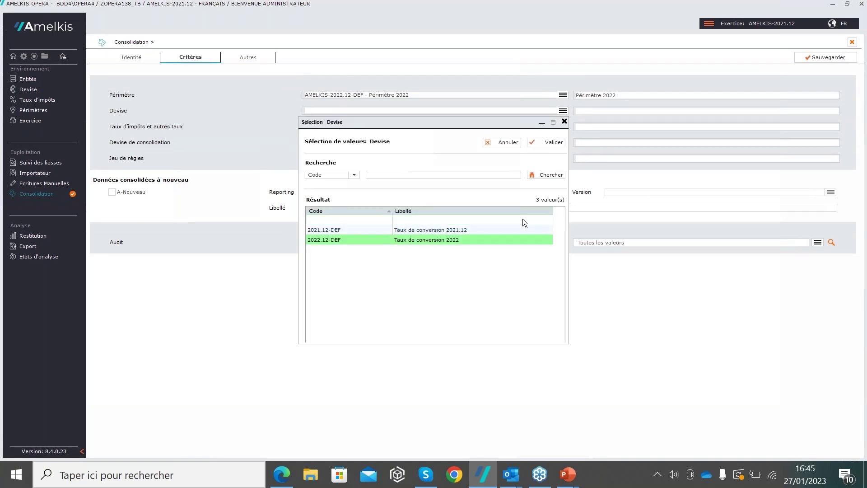
{"action": "left_click", "coordinate": [546, 142]}
Step: Set the tax and other rates to 2022.12-DEF and the consolidation currency to EUR
{"action": "left_click", "coordinate": [563, 126]}
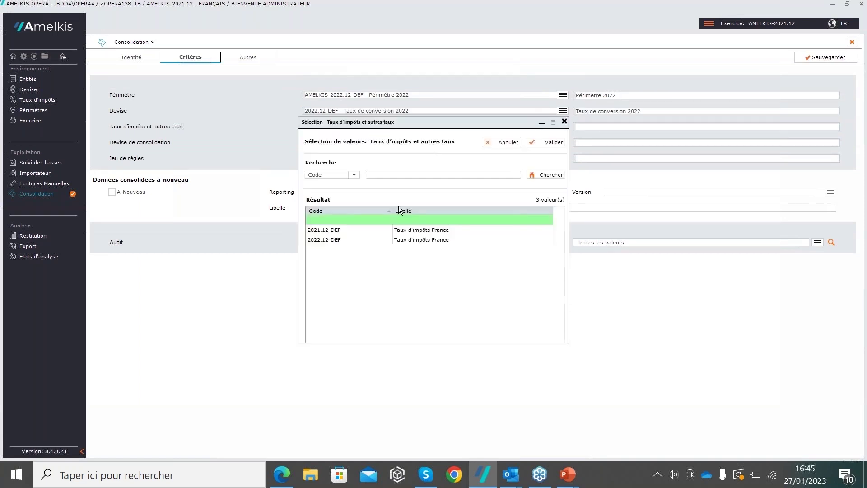
{"action": "left_click", "coordinate": [369, 241]}
{"action": "left_click", "coordinate": [550, 143]}
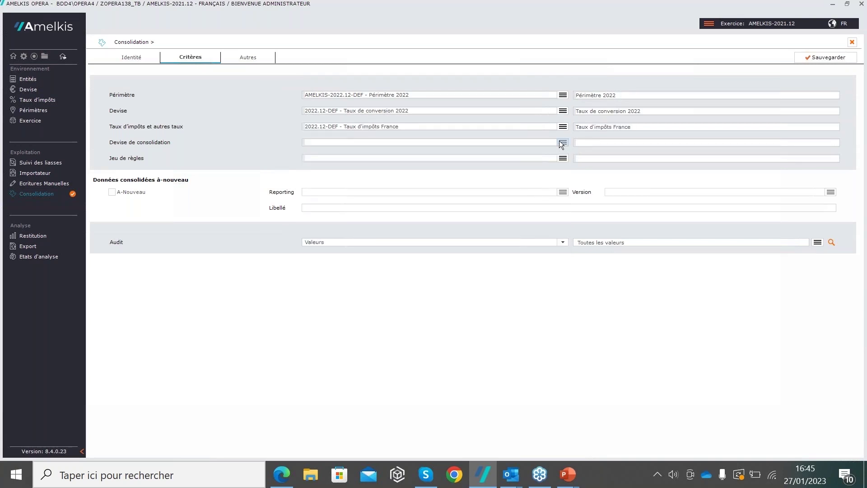
{"action": "left_click", "coordinate": [562, 143]}
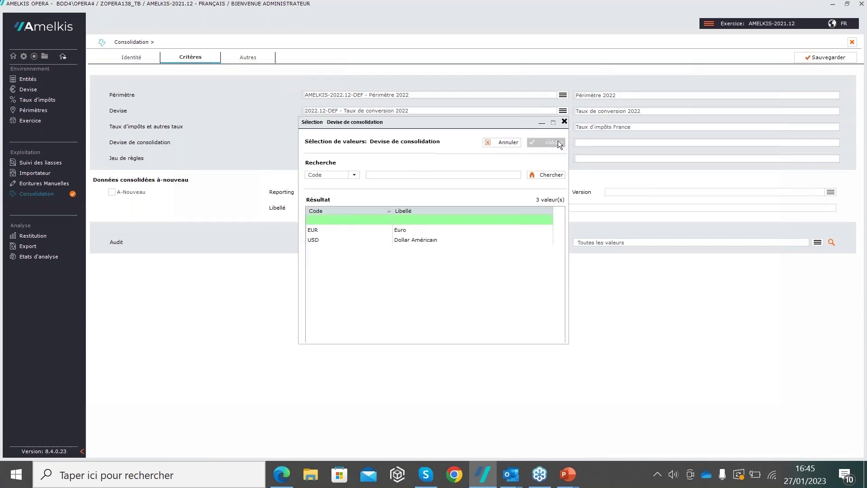
{"action": "left_click", "coordinate": [417, 232]}
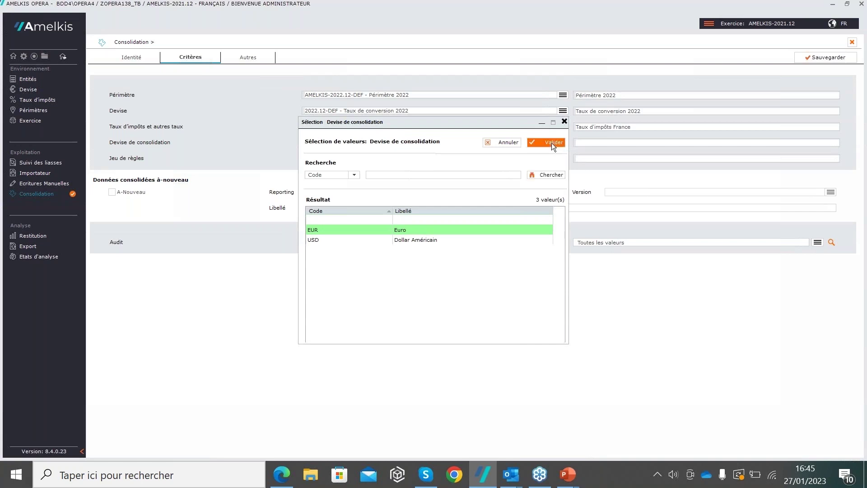
{"action": "left_click", "coordinate": [551, 143]}
Step: Set the Jeu de règles to CS.FR.2019S, Jeux de règles-Normes Françaises
{"action": "left_click", "coordinate": [562, 158]}
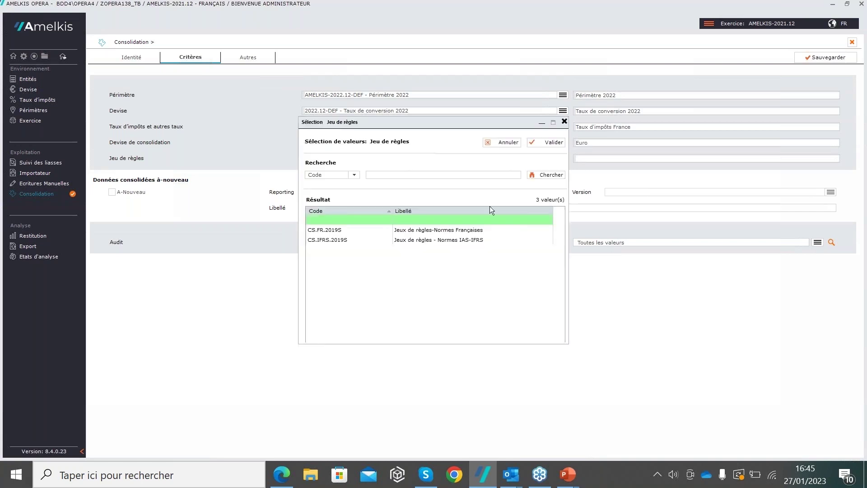
{"action": "left_click", "coordinate": [490, 230]}
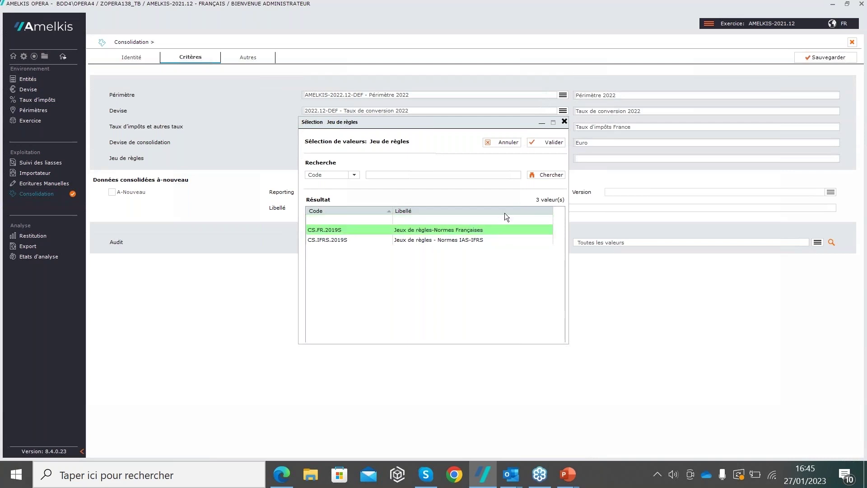
{"action": "left_click", "coordinate": [539, 143]}
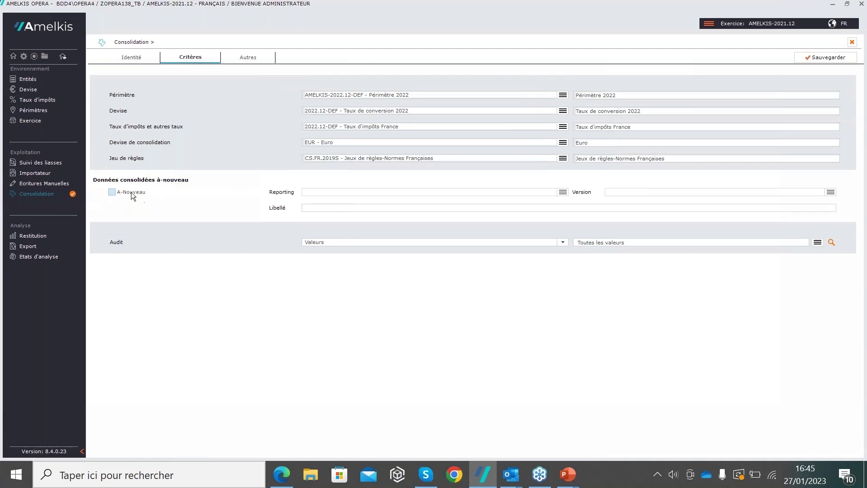
Step: Enable the à-nouveau data from reporting AMELKIS-2021.12, version DEF, and save the consolidation
{"action": "left_click", "coordinate": [112, 193]}
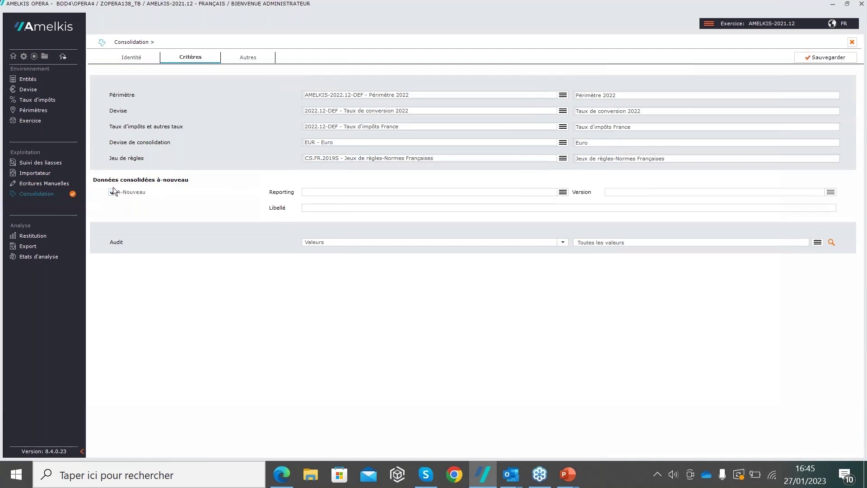
{"action": "left_click", "coordinate": [561, 192]}
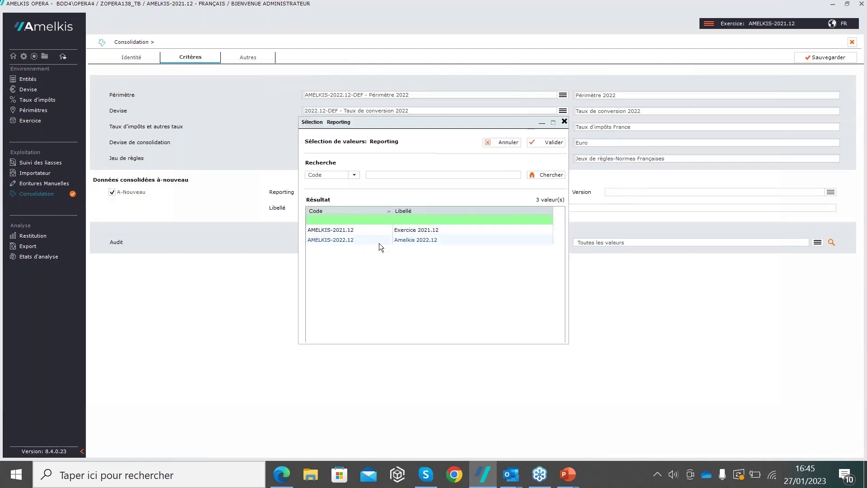
{"action": "left_click", "coordinate": [382, 229]}
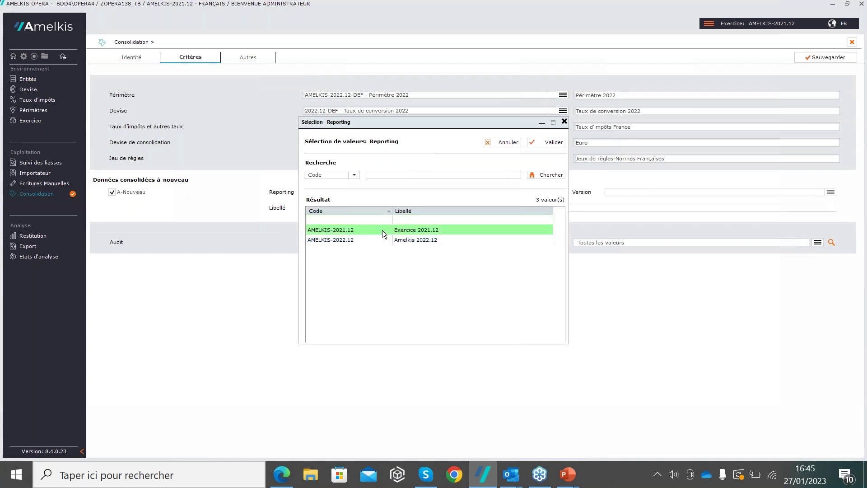
{"action": "left_click", "coordinate": [554, 143]}
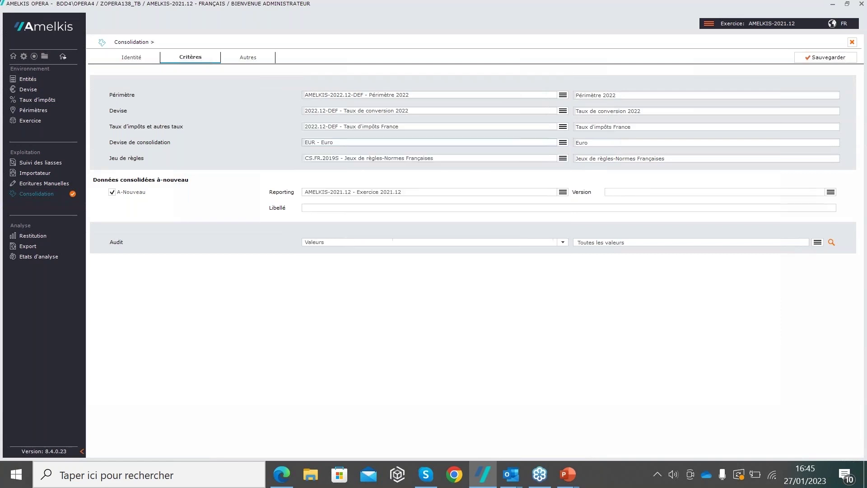
{"action": "left_click", "coordinate": [830, 192]}
{"action": "left_click", "coordinate": [321, 230]}
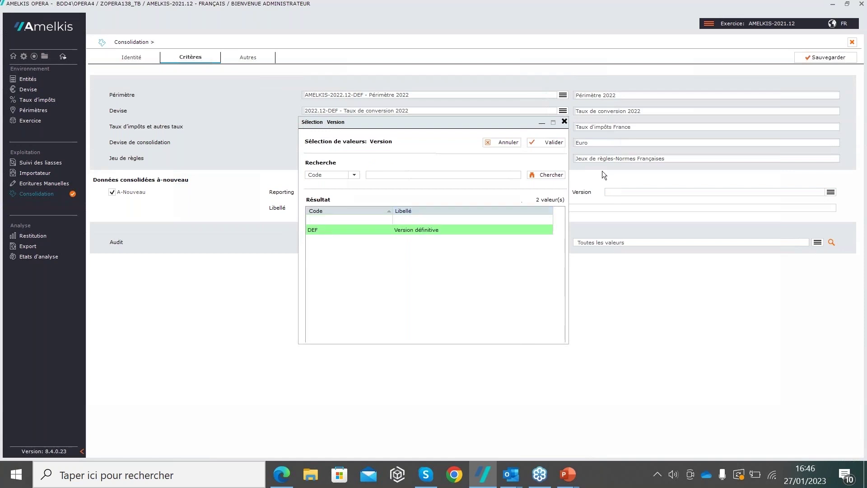
{"action": "left_click", "coordinate": [545, 142]}
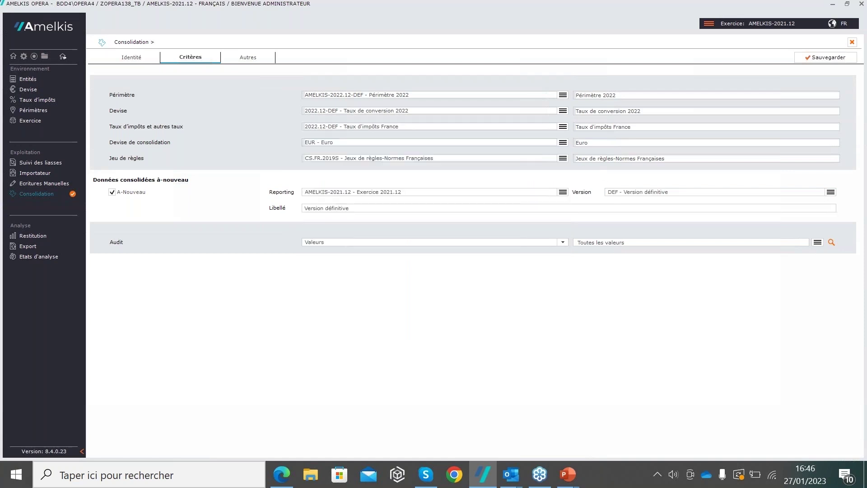
{"action": "left_click", "coordinate": [828, 58]}
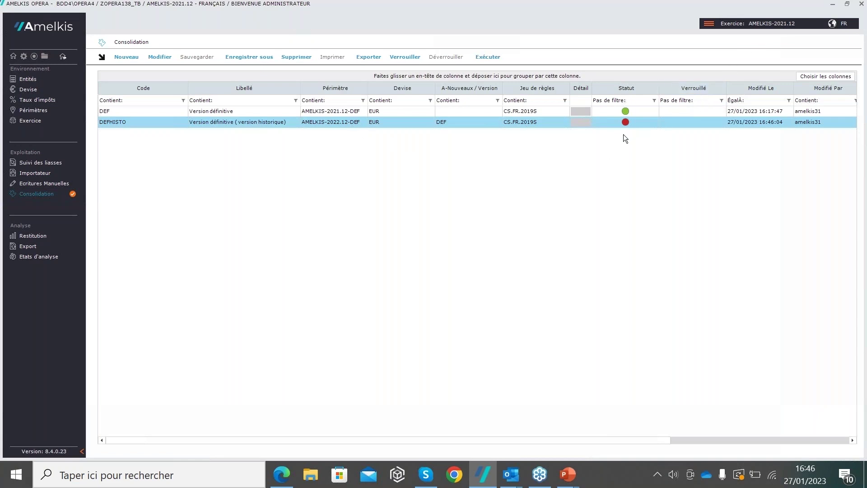
Step: Check the status of the DEF consolidation, and switch to PowerPoint to present the "Restitution & Analyse" slide full screen
{"action": "left_click", "coordinate": [386, 109]}
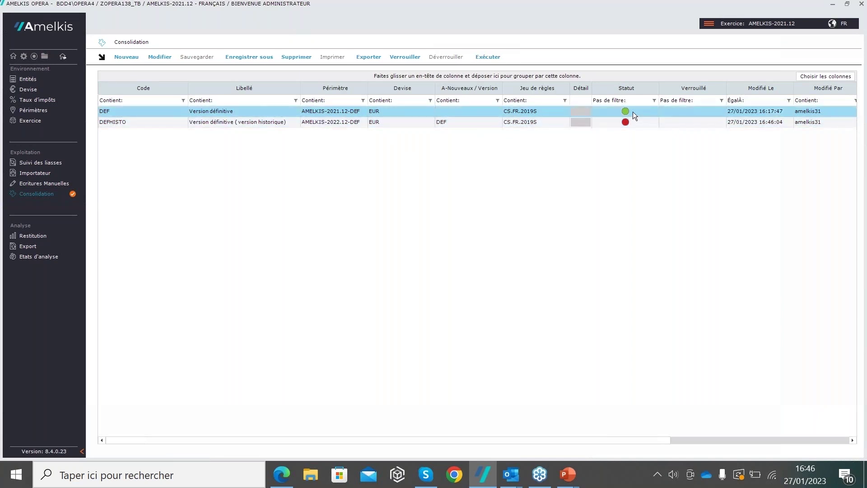
{"action": "mouse_move", "coordinate": [628, 113]}
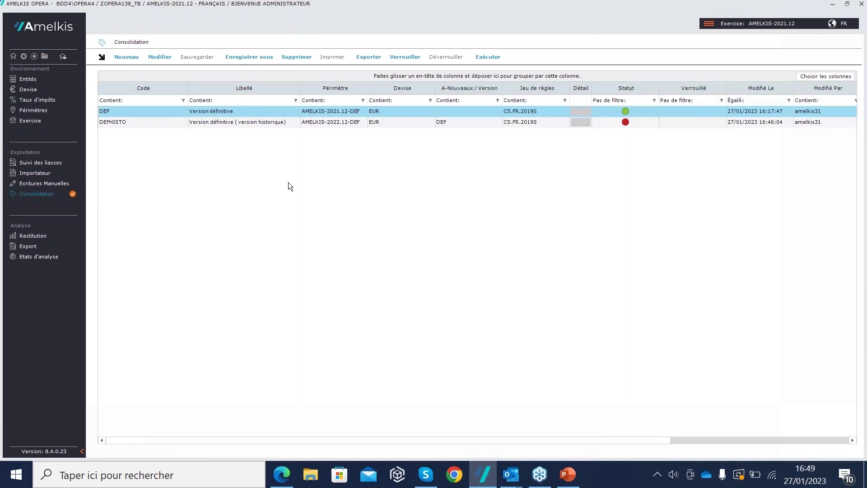
{"action": "left_click", "coordinate": [568, 474]}
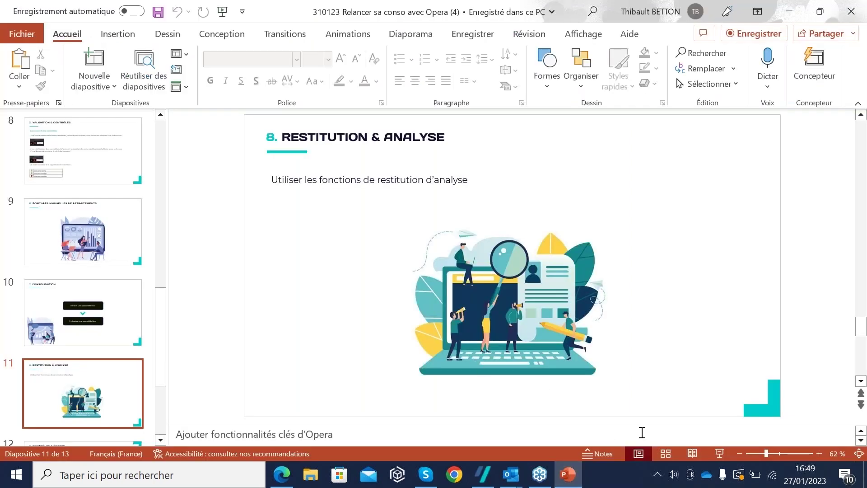
{"action": "left_click", "coordinate": [716, 453]}
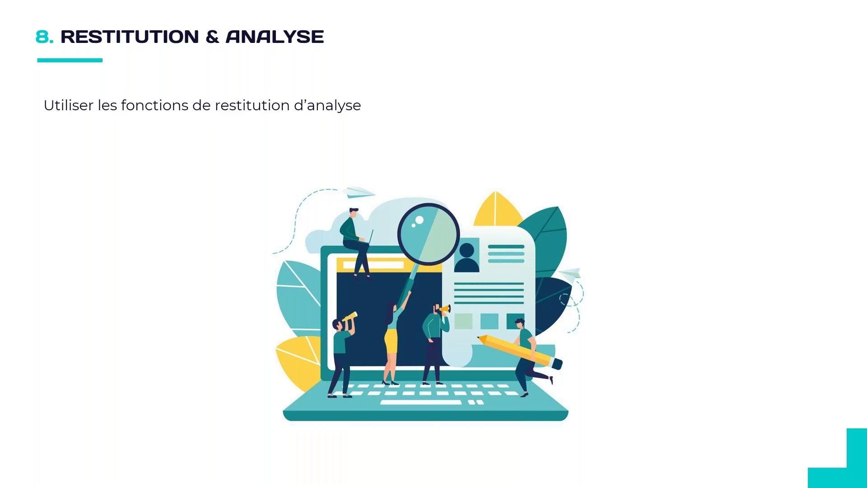
Step: Switch to Amelkis Opera and open the restitution document "FFA01. BS - Bilan" from the FF. French reports
{"action": "key", "text": "super+Tab"}
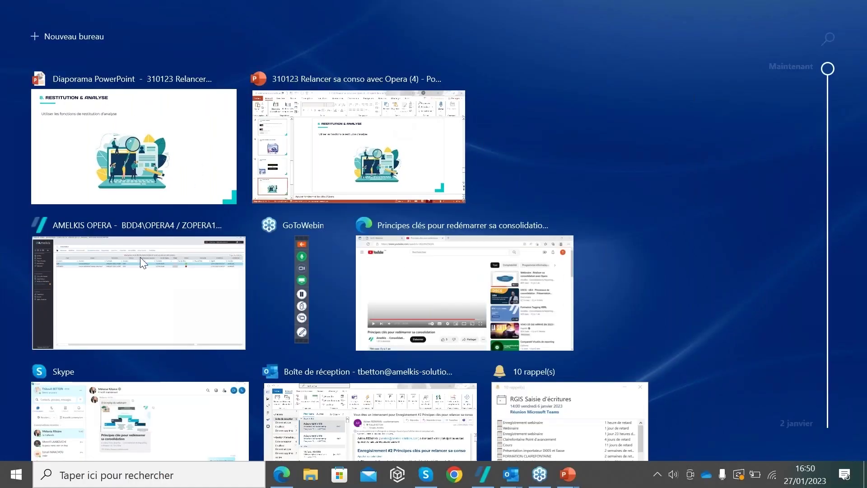
{"action": "left_click", "coordinate": [140, 256]}
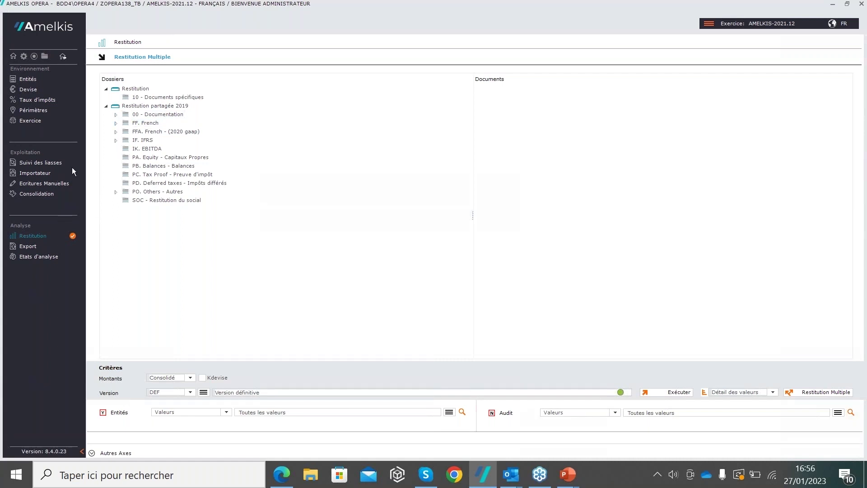
{"action": "left_click", "coordinate": [116, 123]}
{"action": "left_click", "coordinate": [160, 131]}
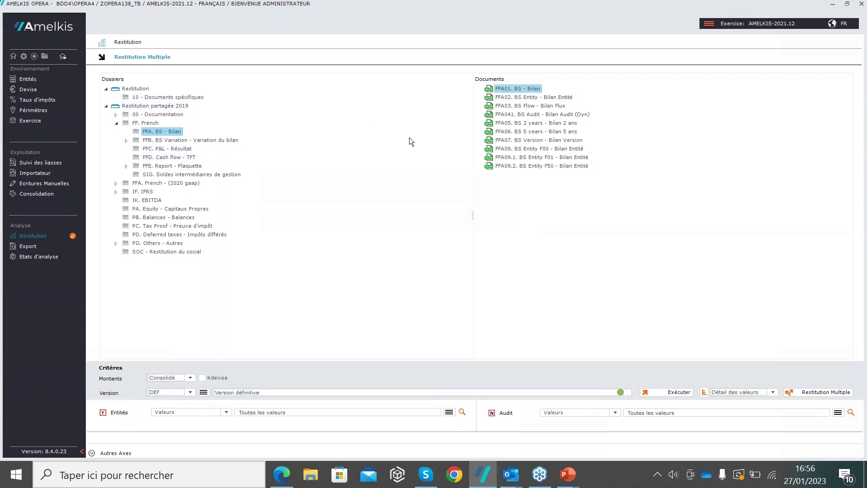
{"action": "double_click", "coordinate": [552, 87]}
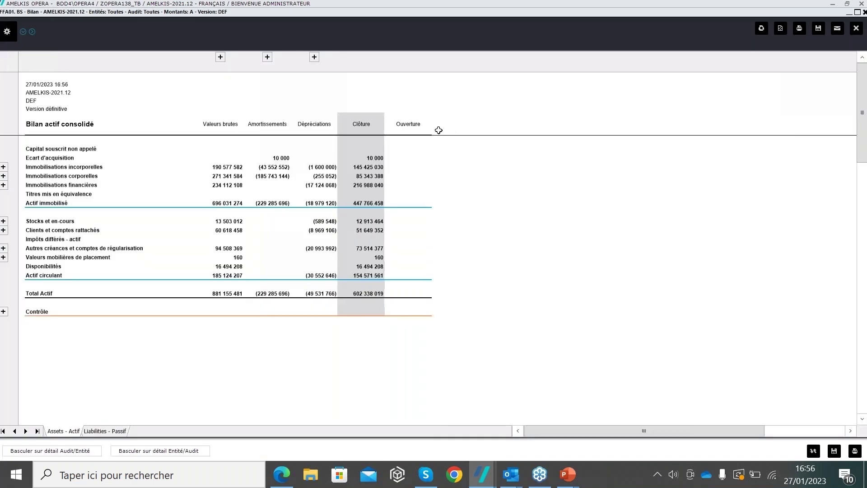
Step: Examine the Ouverture column and the Contrôle row of the consolidated assets balance sheet and close the document
{"action": "left_click_drag", "start_coordinate": [410, 123], "coordinate": [409, 315]}
{"action": "left_click_drag", "start_coordinate": [401, 125], "coordinate": [394, 306]}
{"action": "left_click_drag", "start_coordinate": [198, 312], "coordinate": [417, 313]}
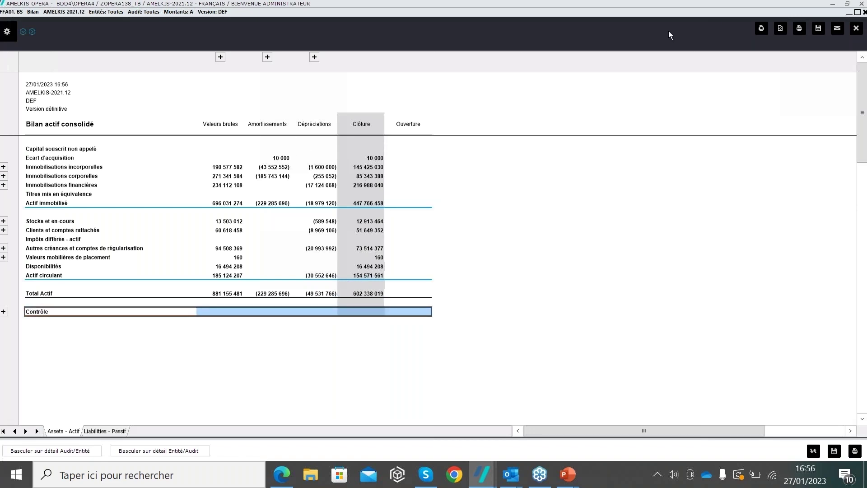
{"action": "left_click", "coordinate": [857, 30]}
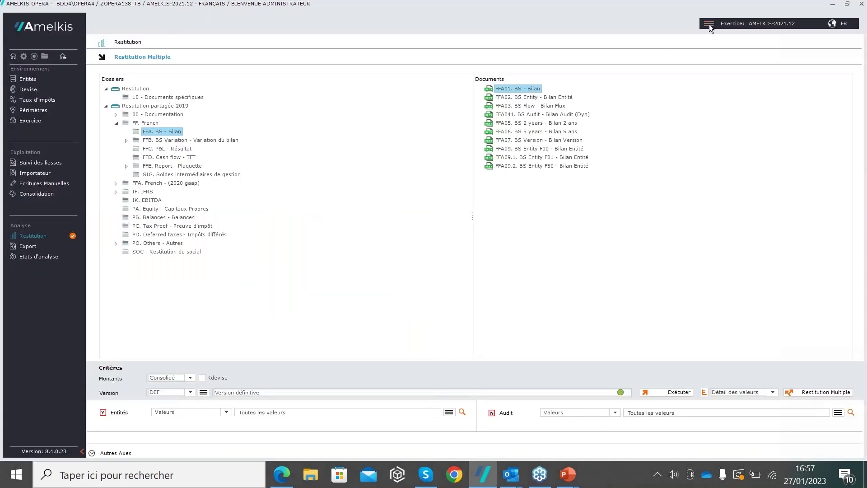
Step: Confirm AMELKIS-2021.12 as the active reporting and browse the P&L and Cash flow folders of the FF. French reports
{"action": "left_click", "coordinate": [709, 25]}
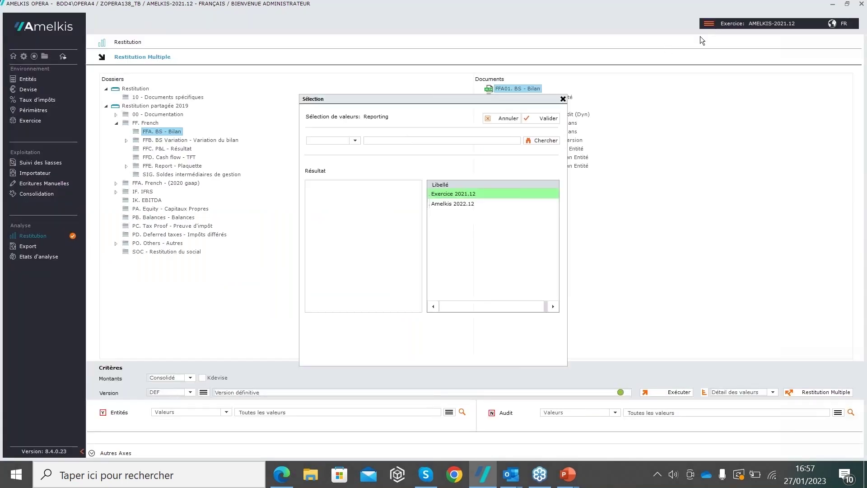
{"action": "left_click", "coordinate": [319, 212]}
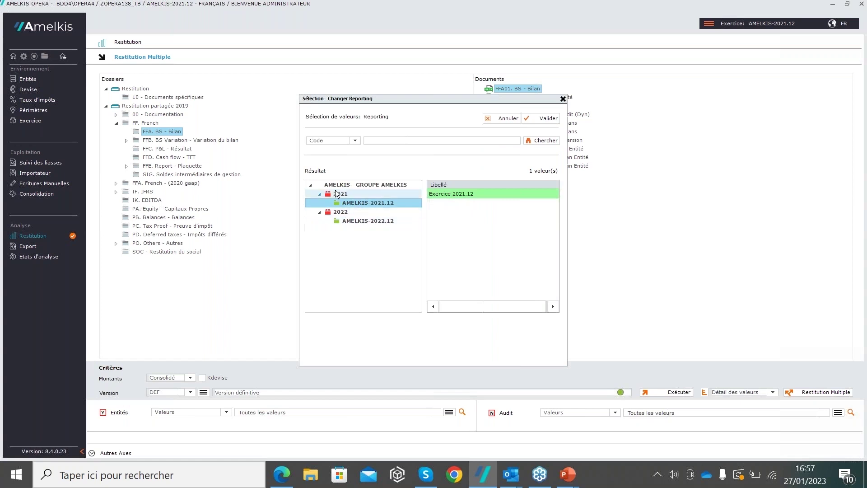
{"action": "left_click", "coordinate": [546, 119]}
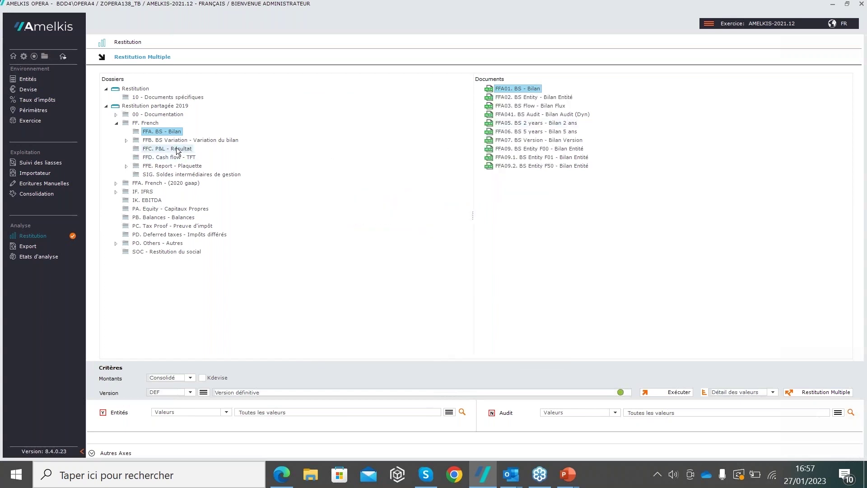
{"action": "left_click", "coordinate": [177, 151]}
{"action": "left_click", "coordinate": [180, 157]}
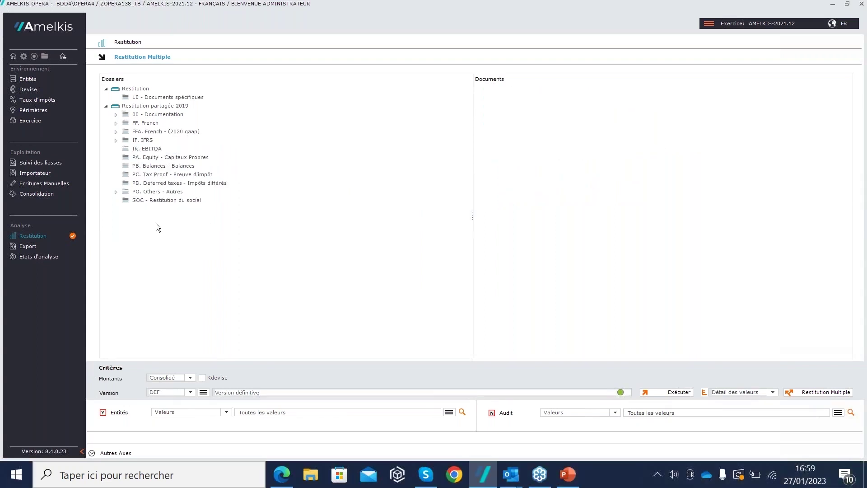
Step: Run analysis report 100, Rapprochement des déclarations intra-groupe, for entity AM01 and flux F99, review it and close it
{"action": "left_click", "coordinate": [41, 256]}
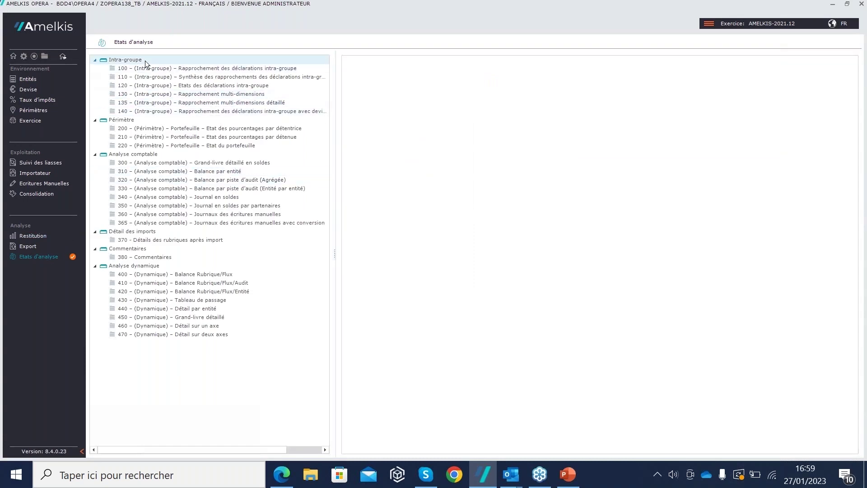
{"action": "left_click", "coordinate": [185, 69]}
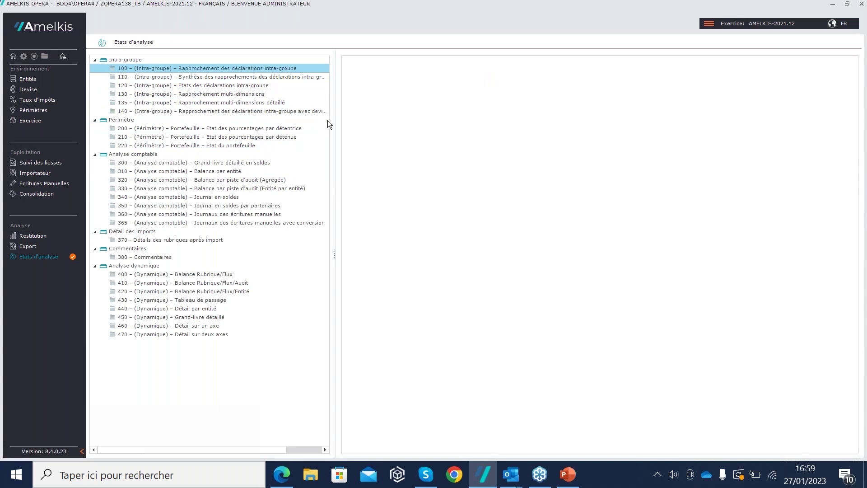
{"action": "left_click", "coordinate": [800, 282]}
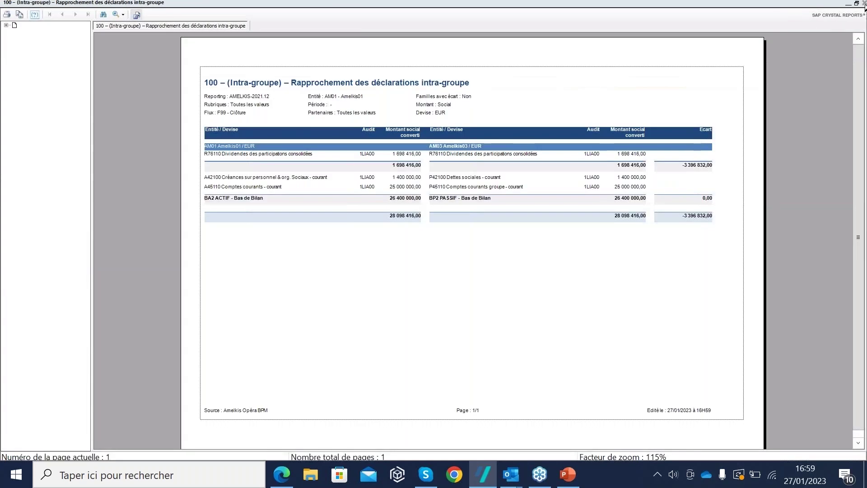
{"action": "left_click", "coordinate": [863, 3]}
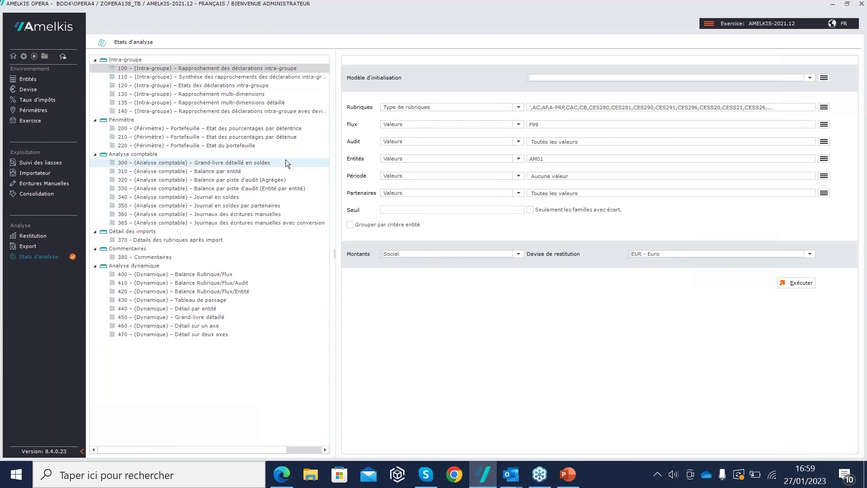
Step: Check the Montants options of report 300, Grand-livre détaillé en soldes, and return to the blank Etats d'analyse overview
{"action": "left_click", "coordinate": [275, 164]}
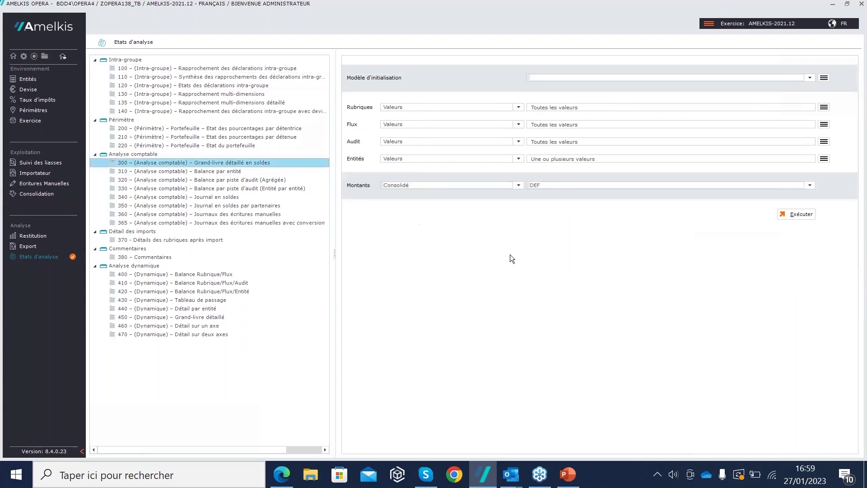
{"action": "left_click", "coordinate": [518, 185]}
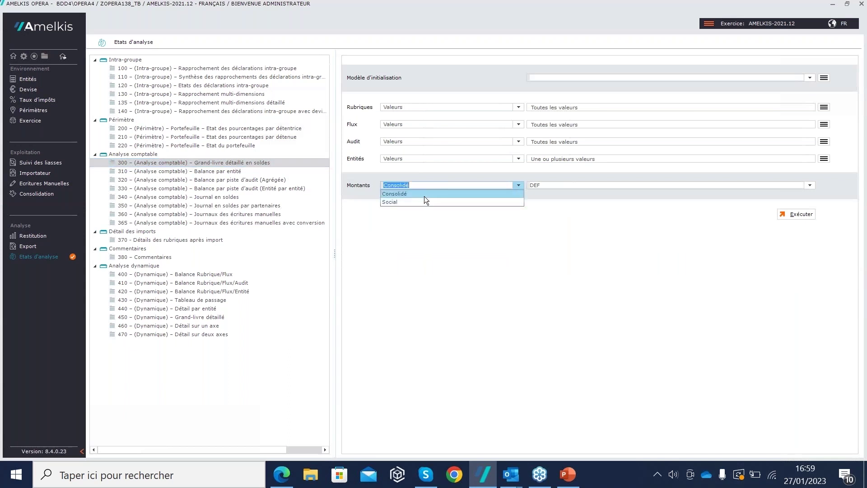
{"action": "left_click", "coordinate": [516, 191]}
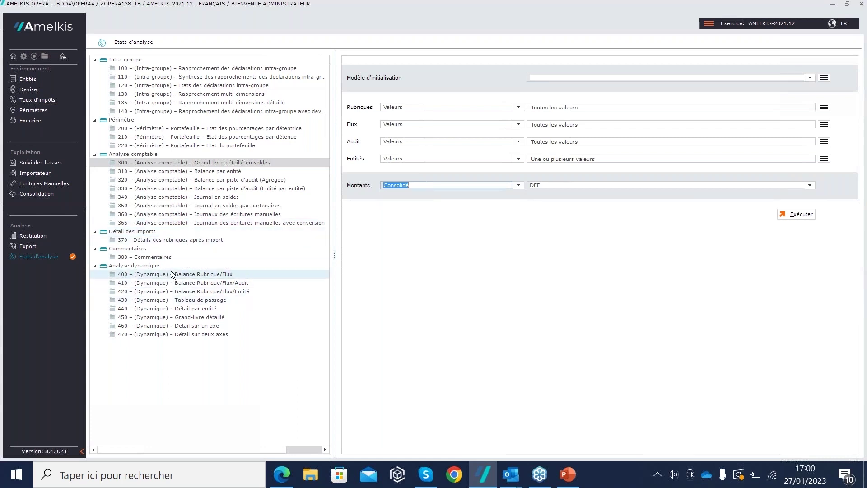
{"action": "left_click", "coordinate": [36, 257]}
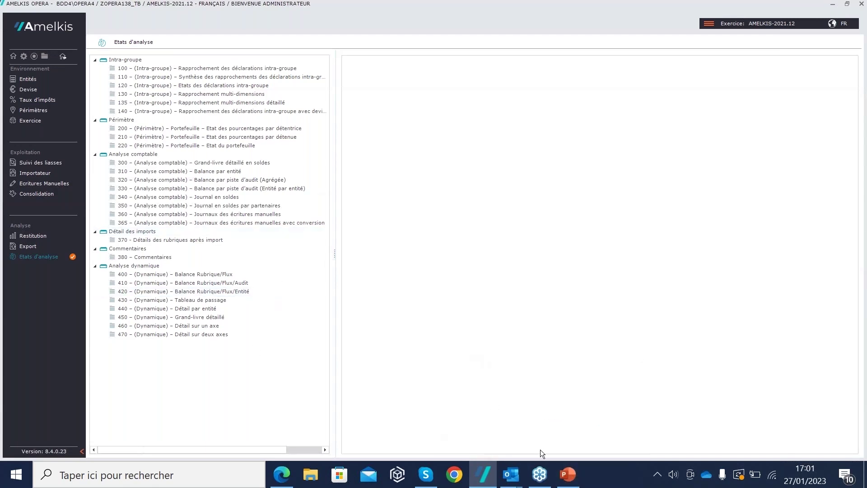
Step: Switch to PowerPoint and present the "Contrôles & Écarts" slide full screen
{"action": "left_click", "coordinate": [568, 475]}
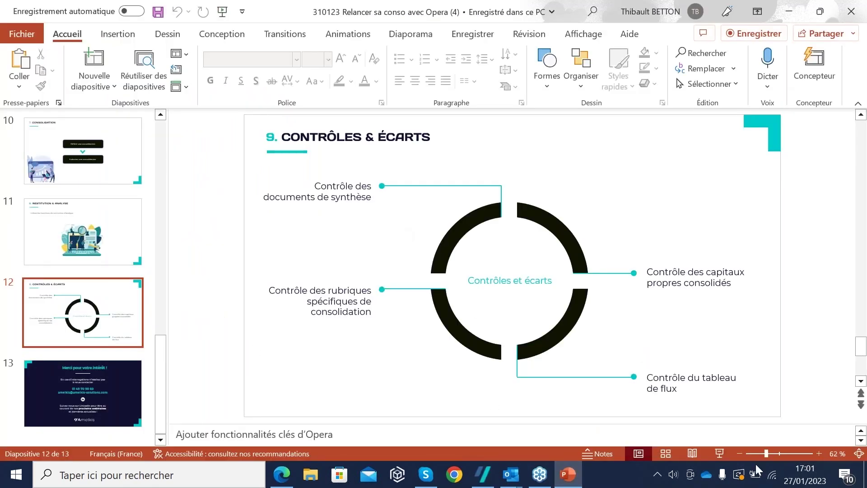
{"action": "left_click", "coordinate": [719, 452]}
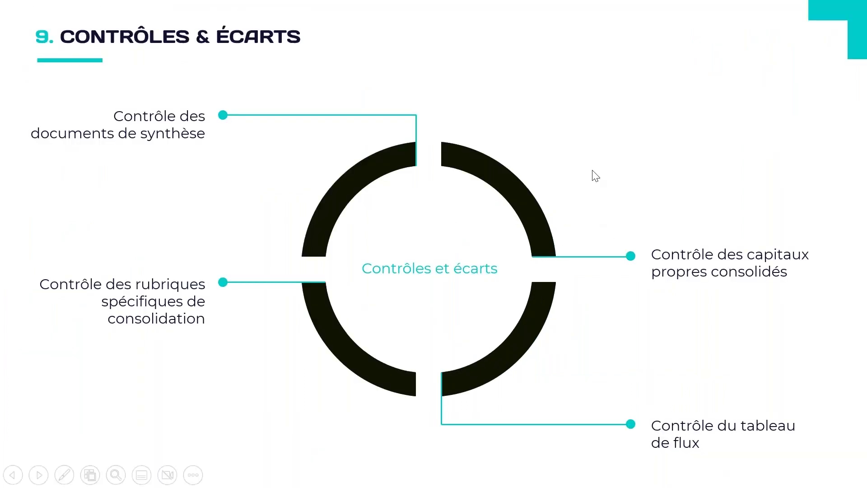